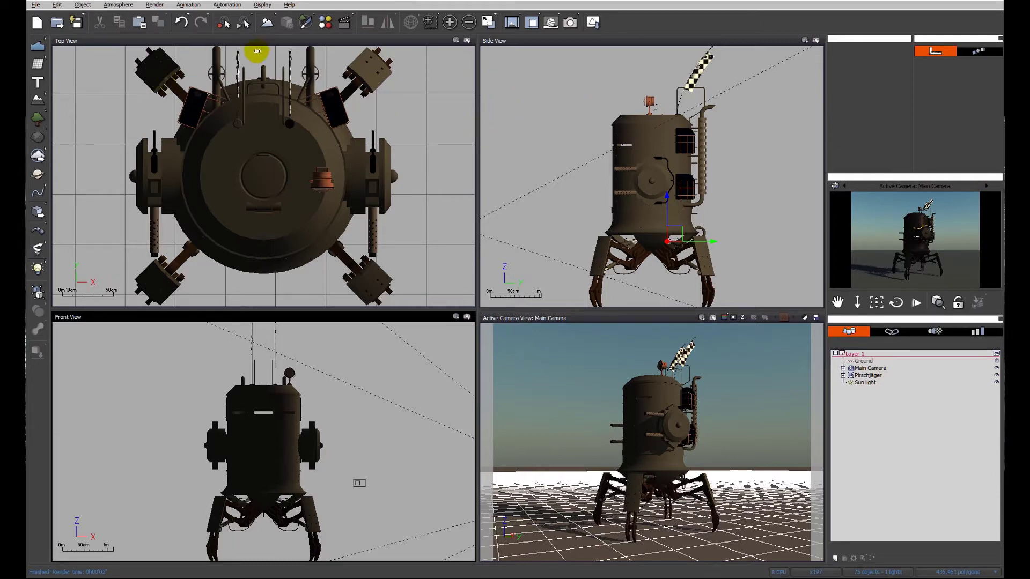
- Review the atmosphere's lighting and sky, fog and haze settings without changing them
{"action": "left_click", "coordinate": [267, 22]}
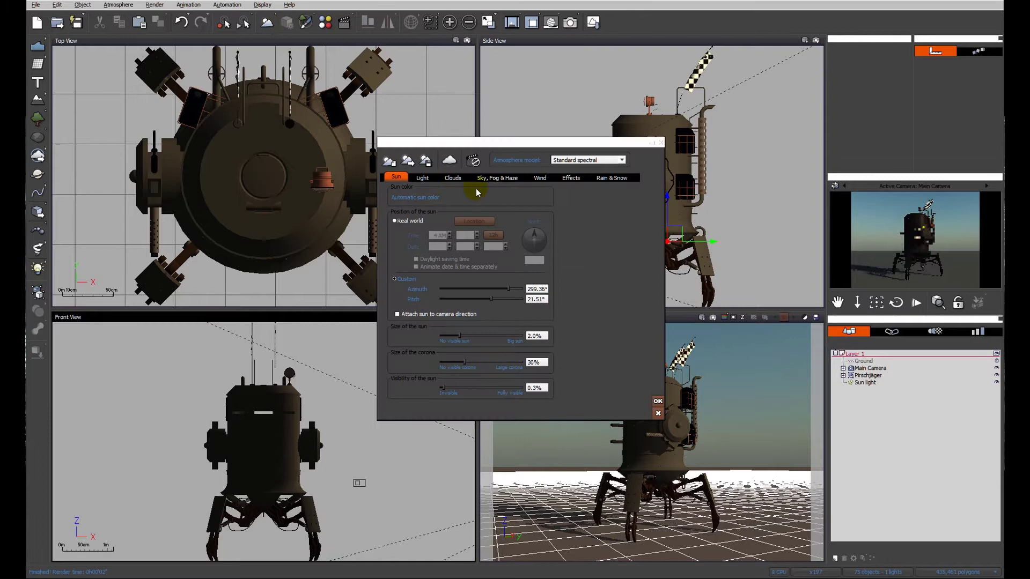
{"action": "left_click", "coordinate": [424, 179]}
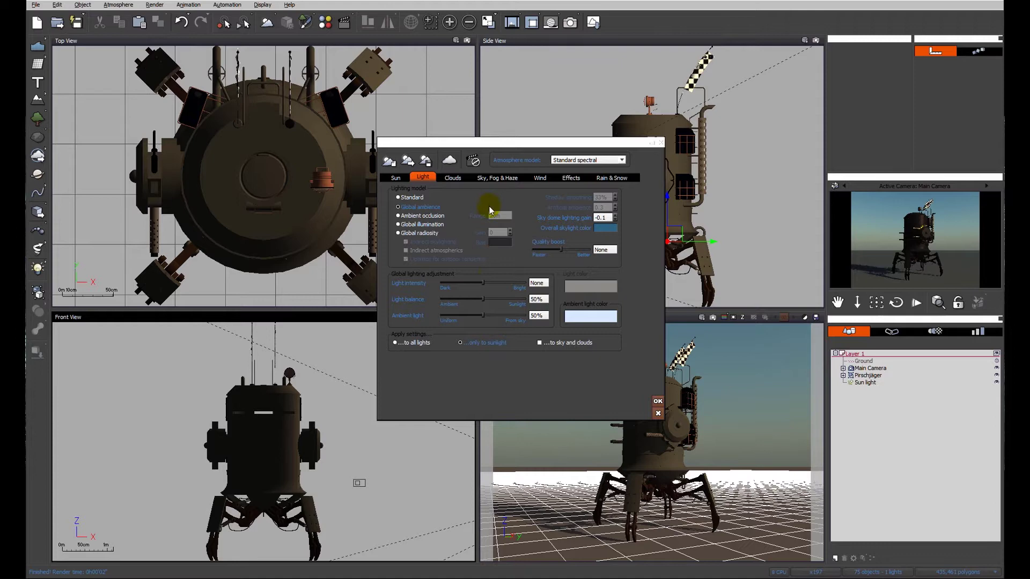
{"action": "left_click", "coordinate": [489, 178]}
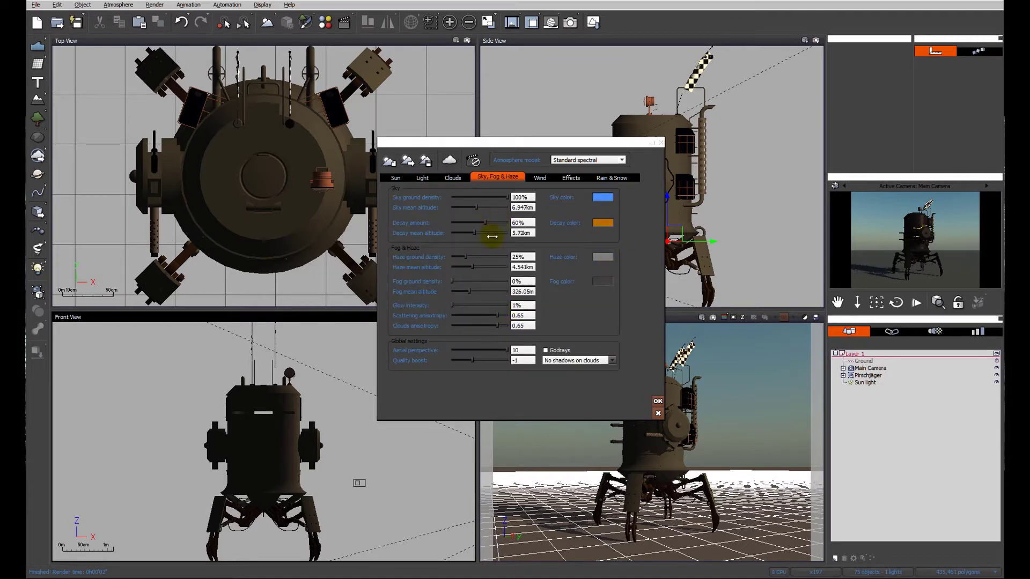
{"action": "left_click", "coordinate": [658, 400]}
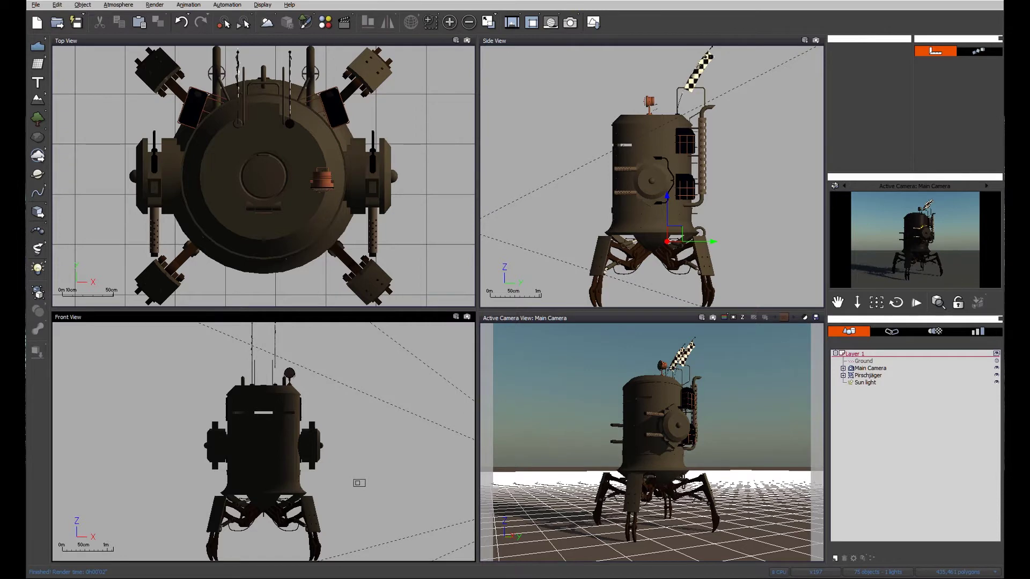
- Render the main camera view into the stacked renders and close the render window
{"action": "key", "text": "ctrl+F9"}
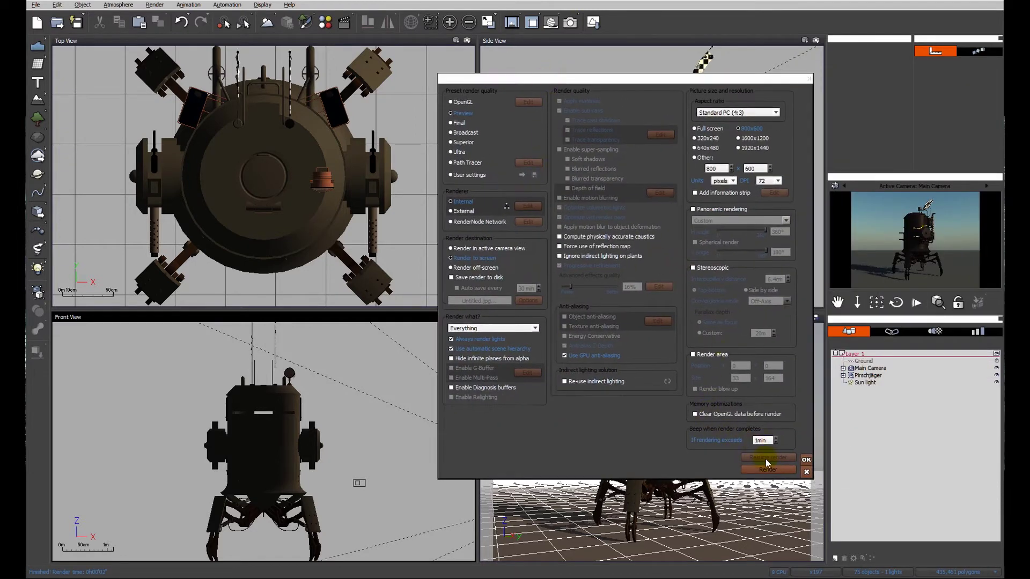
{"action": "left_click", "coordinate": [767, 469]}
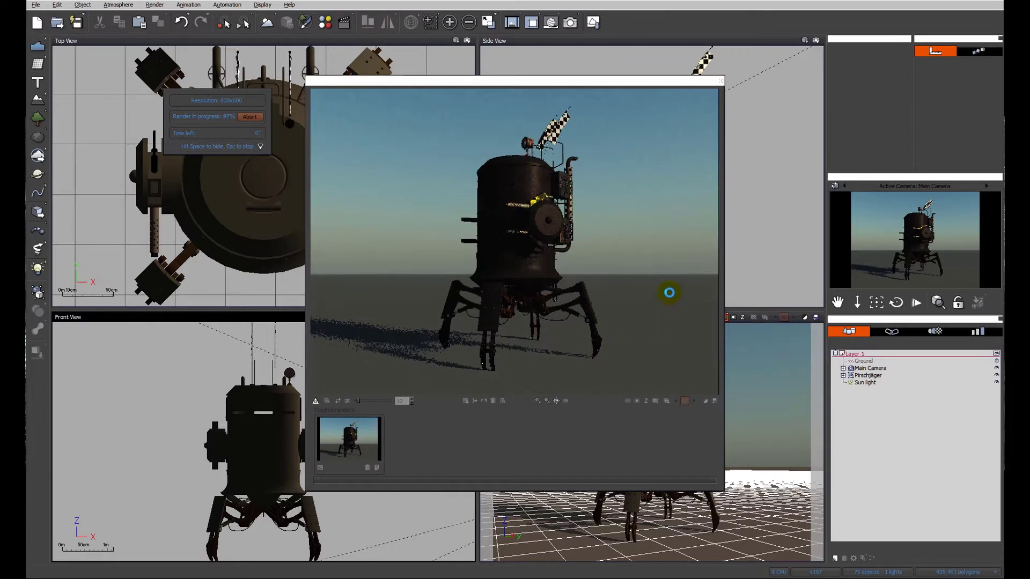
{"action": "left_click", "coordinate": [668, 385]}
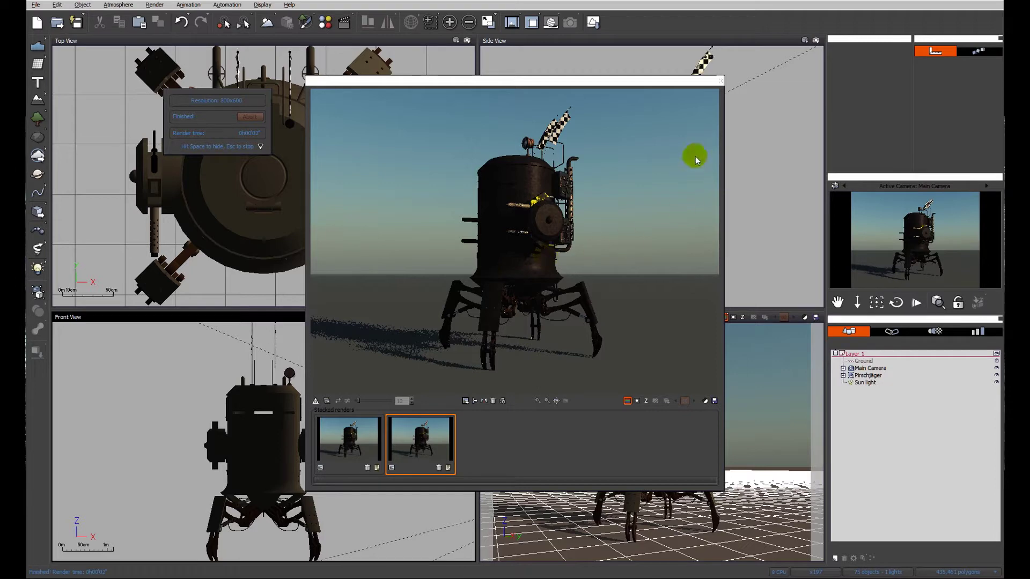
{"action": "left_click", "coordinate": [720, 80]}
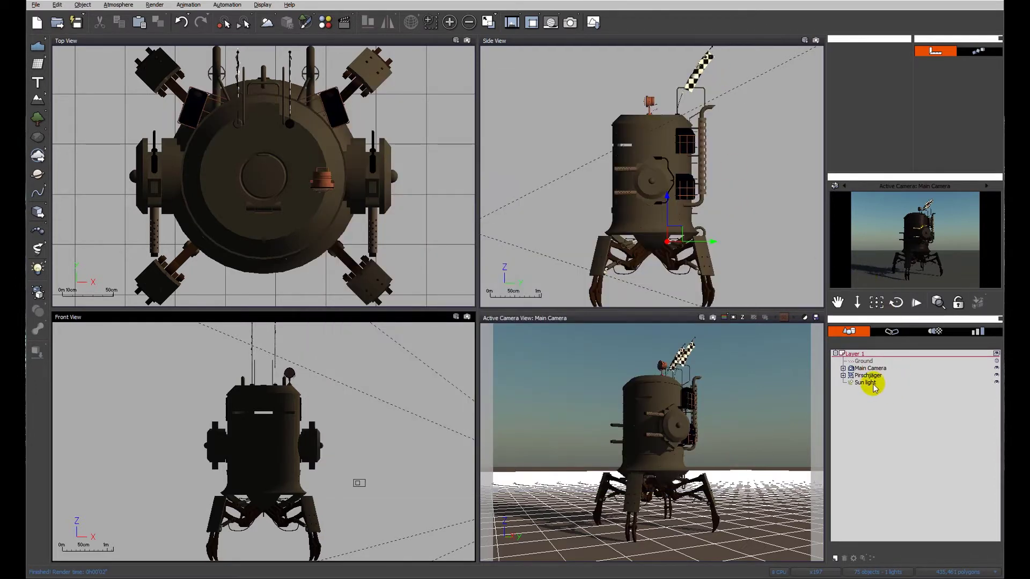
- Select the Sun light, switch off Automatic sun softness and enter a softness of 1
{"action": "left_click", "coordinate": [866, 383]}
{"action": "left_click", "coordinate": [867, 382]}
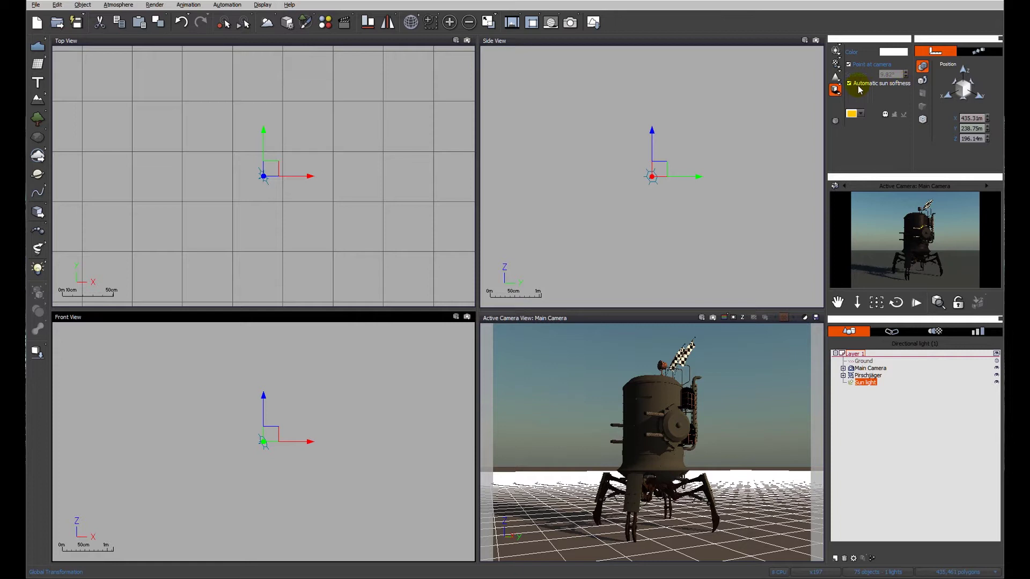
{"action": "left_click", "coordinate": [850, 84]}
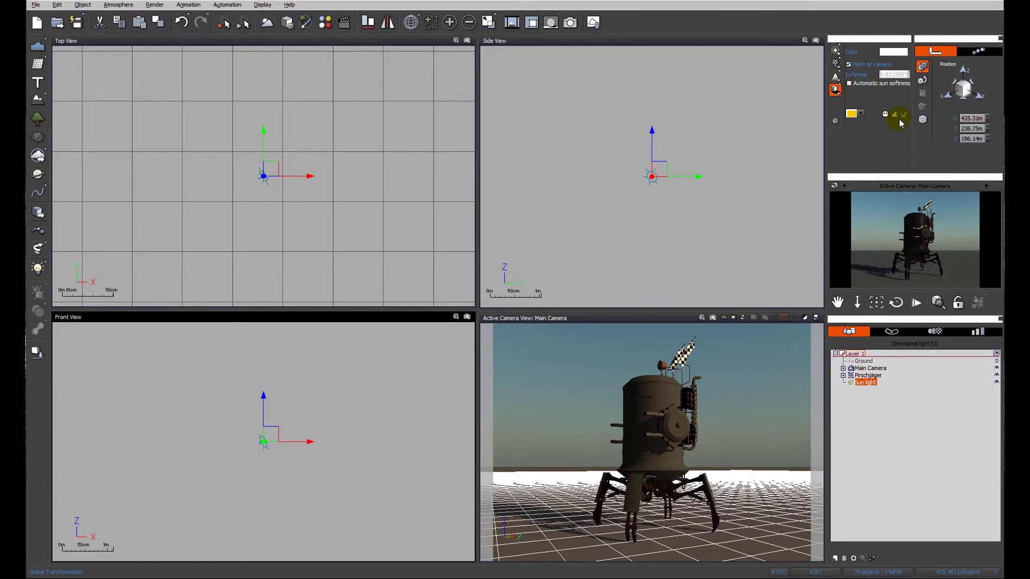
{"action": "type", "text": "1"}
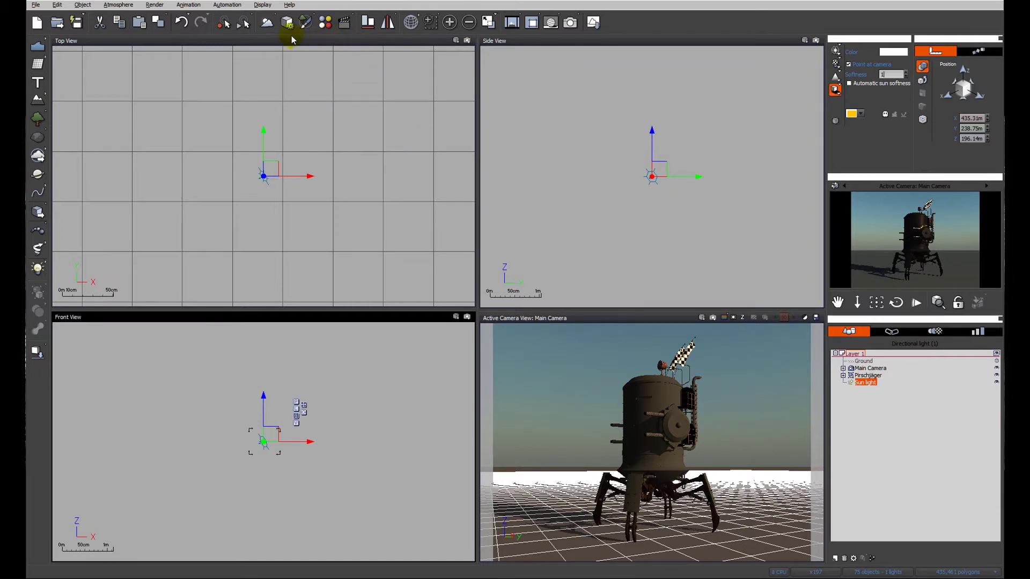
- Choose Global radiosity as the lighting model in the Atmosphere Editor's Light settings
{"action": "left_click", "coordinate": [266, 22]}
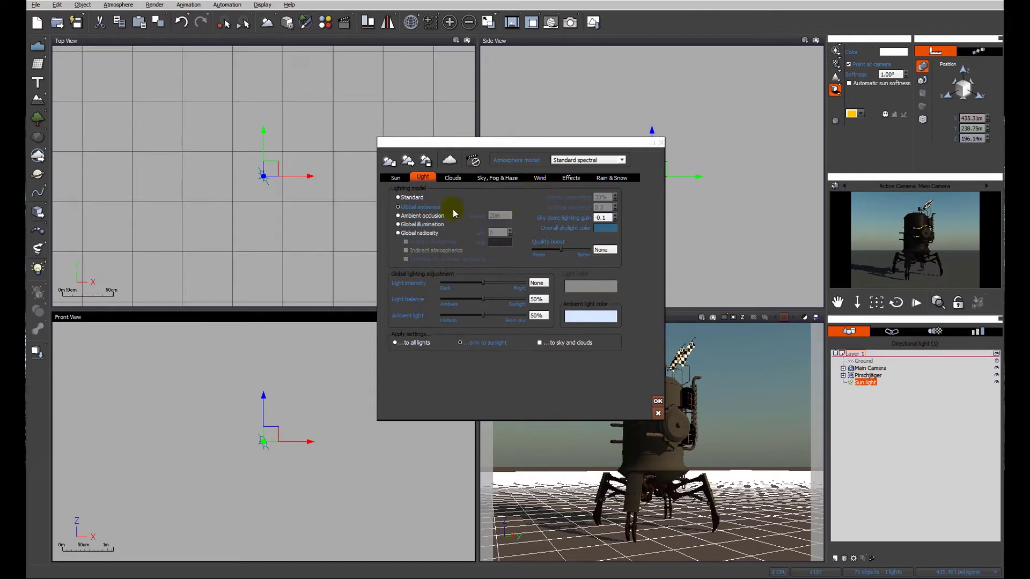
{"action": "left_click", "coordinate": [419, 235]}
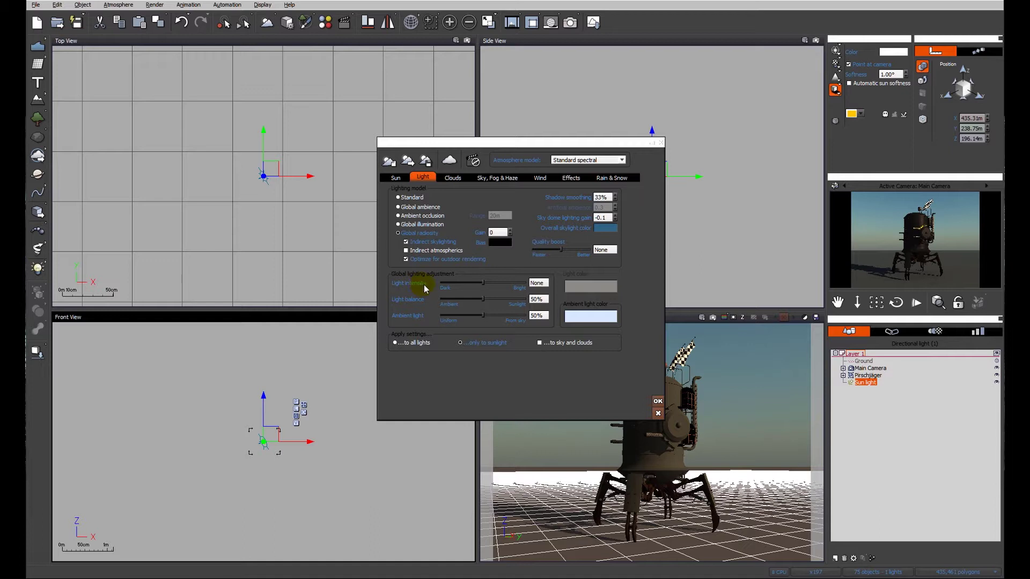
- Move the Sun light up and left in the Front view, to roughly 228, 300, 549 m
{"action": "left_click_drag", "start_coordinate": [465, 142], "coordinate": [568, 124]}
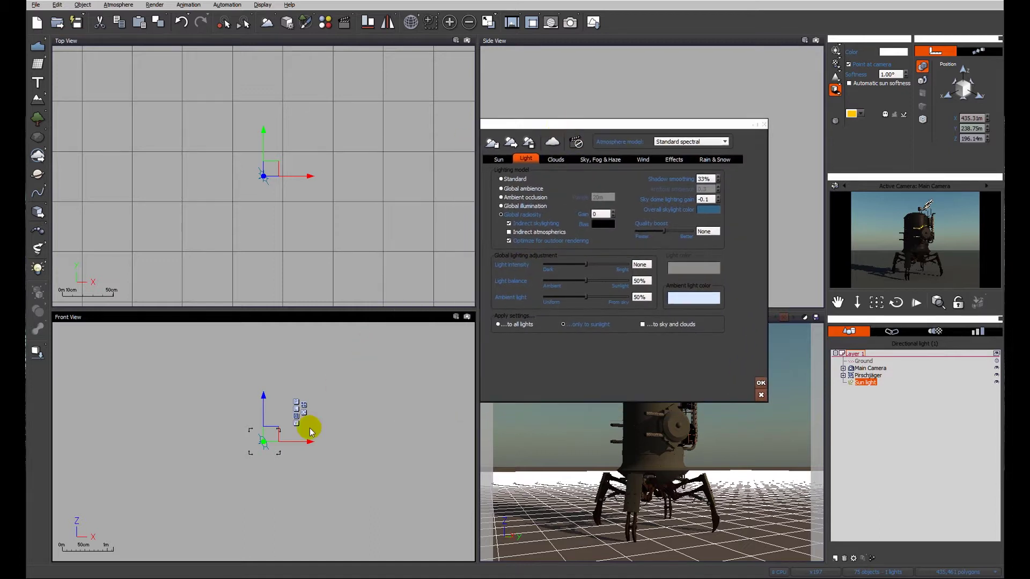
{"action": "scroll", "coordinate": [338, 467], "scroll_direction": "down", "scroll_amount": 5}
{"action": "scroll", "coordinate": [341, 468], "scroll_direction": "down", "scroll_amount": 6}
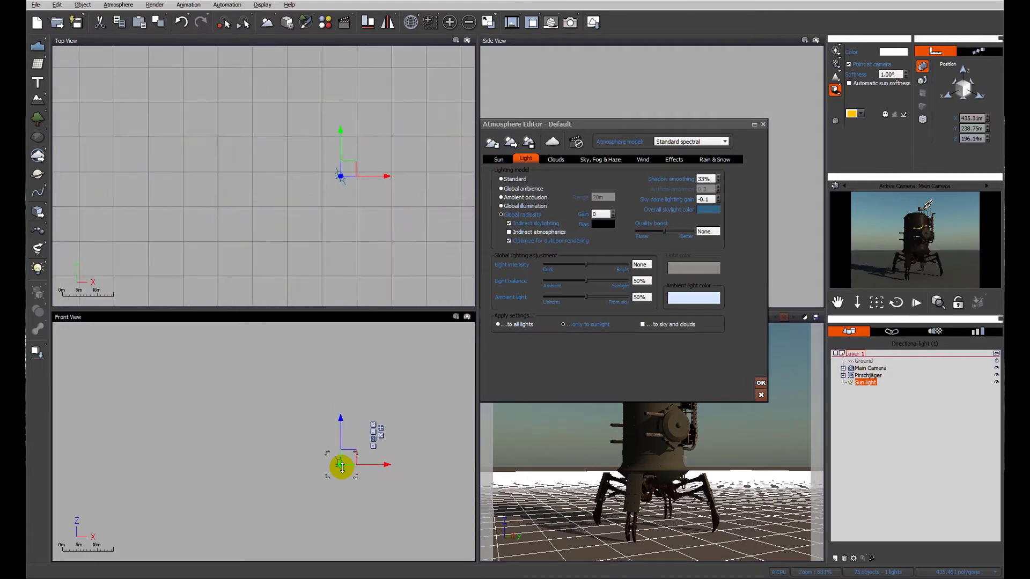
{"action": "mouse_move", "coordinate": [342, 489]}
{"action": "right_mouse_down"}
{"action": "mouse_move", "coordinate": [321, 492]}
{"action": "mouse_move", "coordinate": [352, 478]}
{"action": "mouse_move", "coordinate": [223, 522]}
{"action": "mouse_move", "coordinate": [339, 479]}
{"action": "right_mouse_up"}
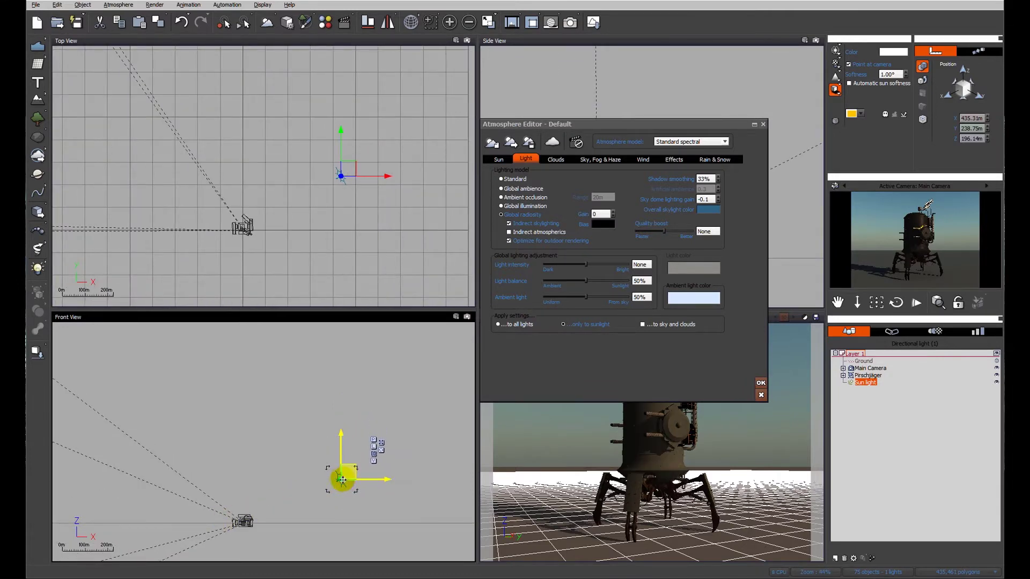
{"action": "left_click_drag", "start_coordinate": [361, 497], "coordinate": [347, 478]}
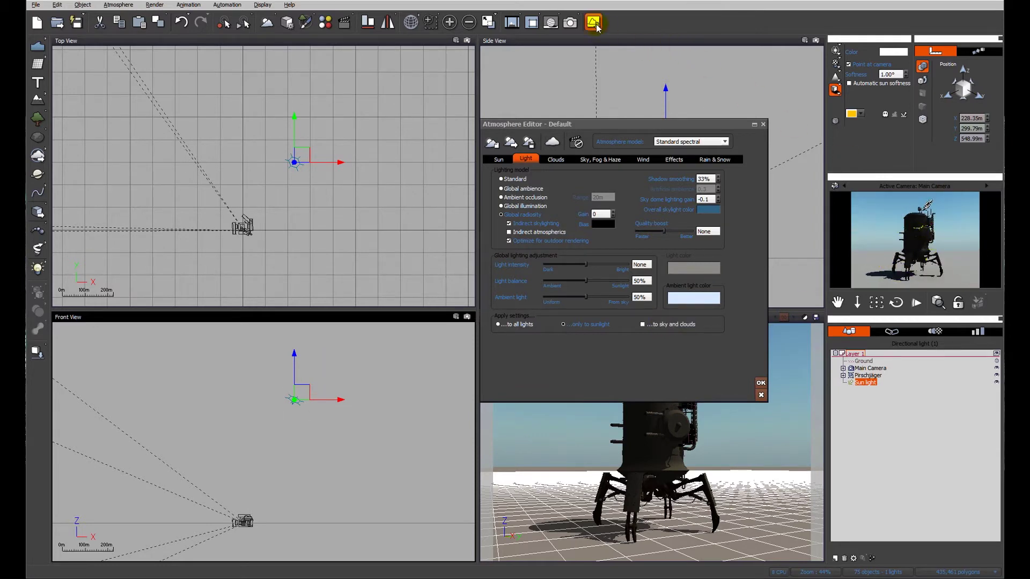
- Render the global-radiosity scene as the third stacked render, then close the render window
{"action": "left_click", "coordinate": [571, 22]}
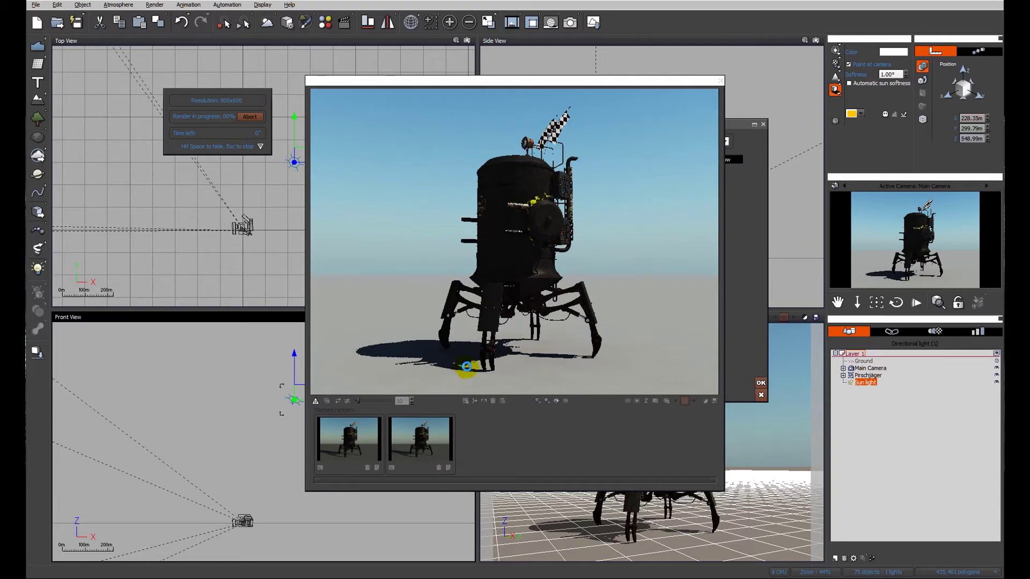
{"action": "left_click", "coordinate": [670, 402]}
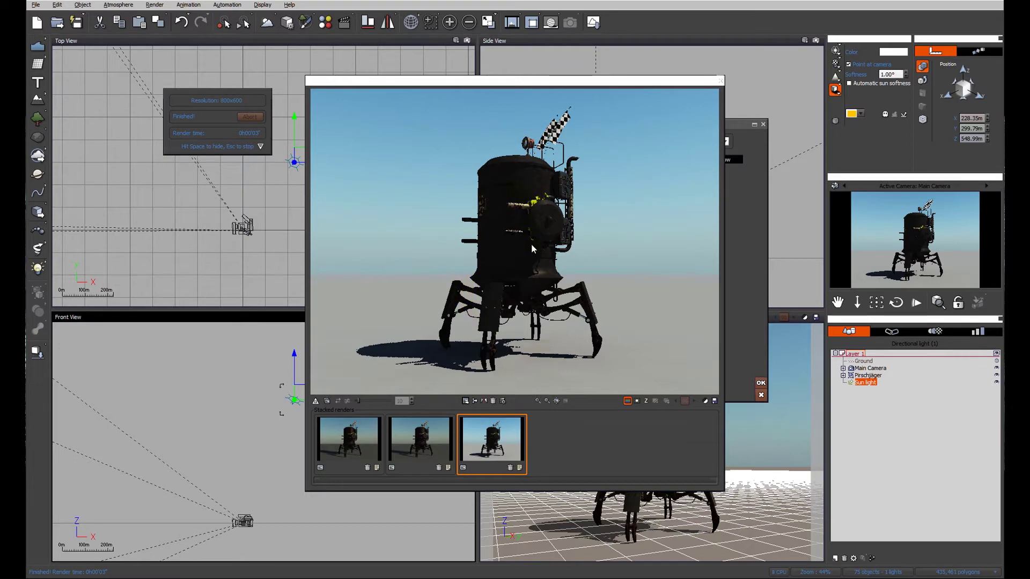
{"action": "left_click", "coordinate": [720, 80]}
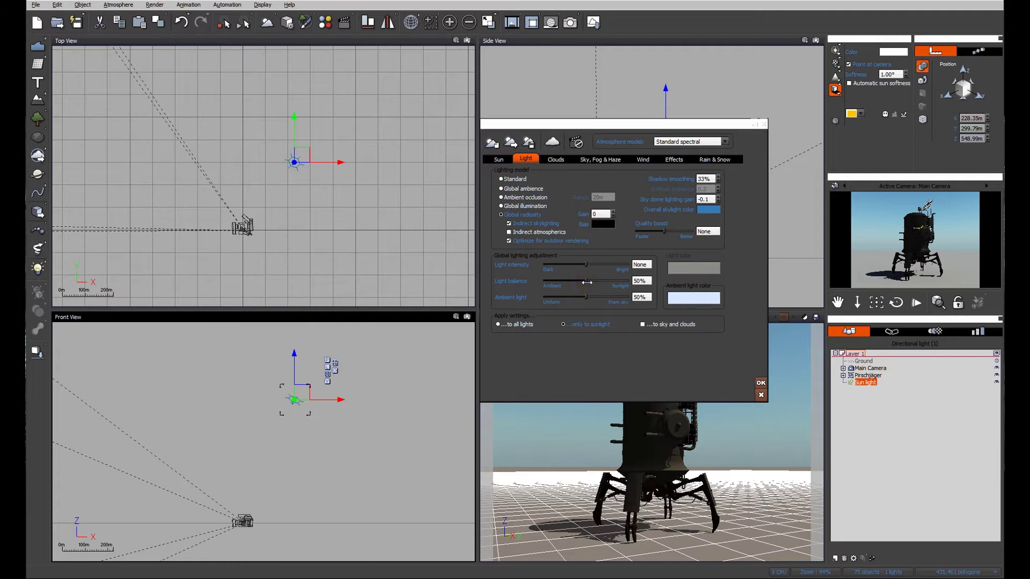
- Raise Light balance to 90% toward sunlight and render a fourth comparison image
{"action": "left_click_drag", "start_coordinate": [587, 282], "coordinate": [621, 282]}
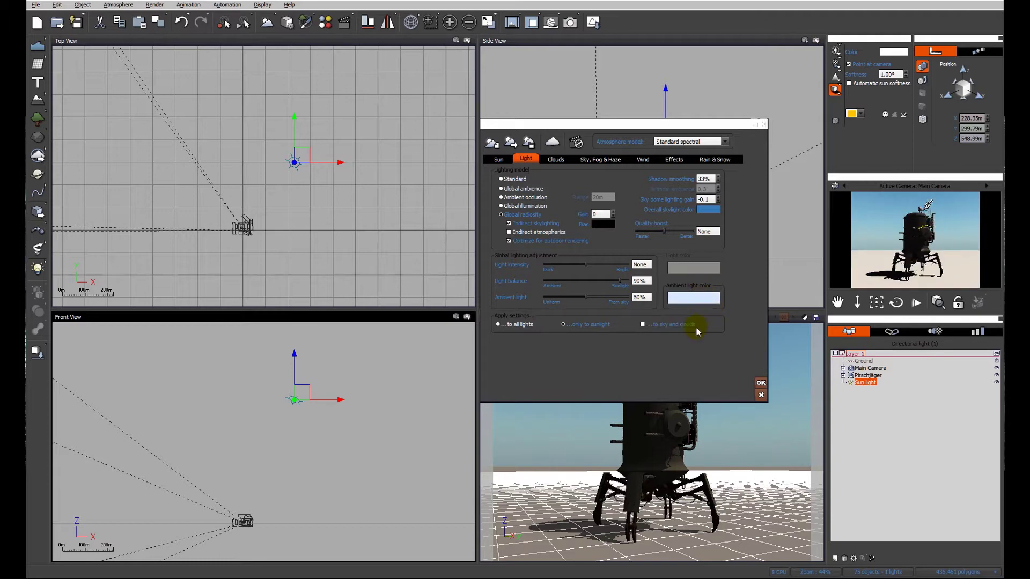
{"action": "left_click", "coordinate": [570, 22]}
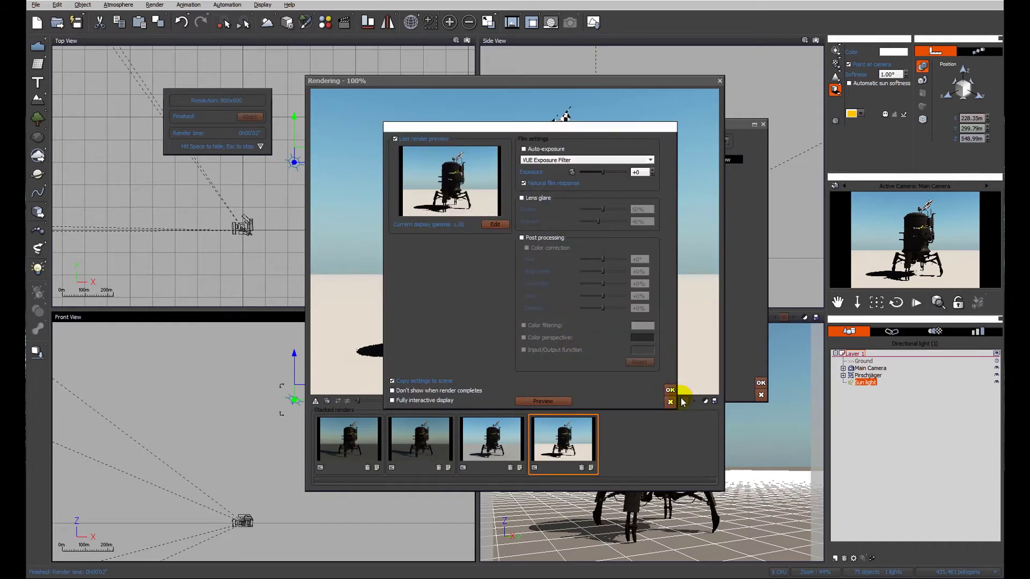
{"action": "left_click", "coordinate": [670, 391]}
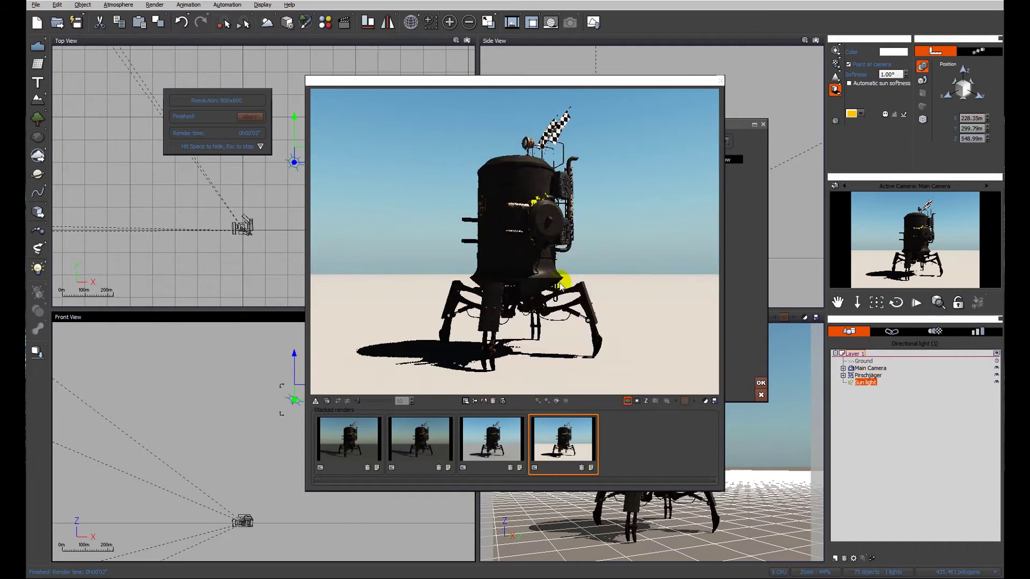
{"action": "left_click", "coordinate": [719, 81]}
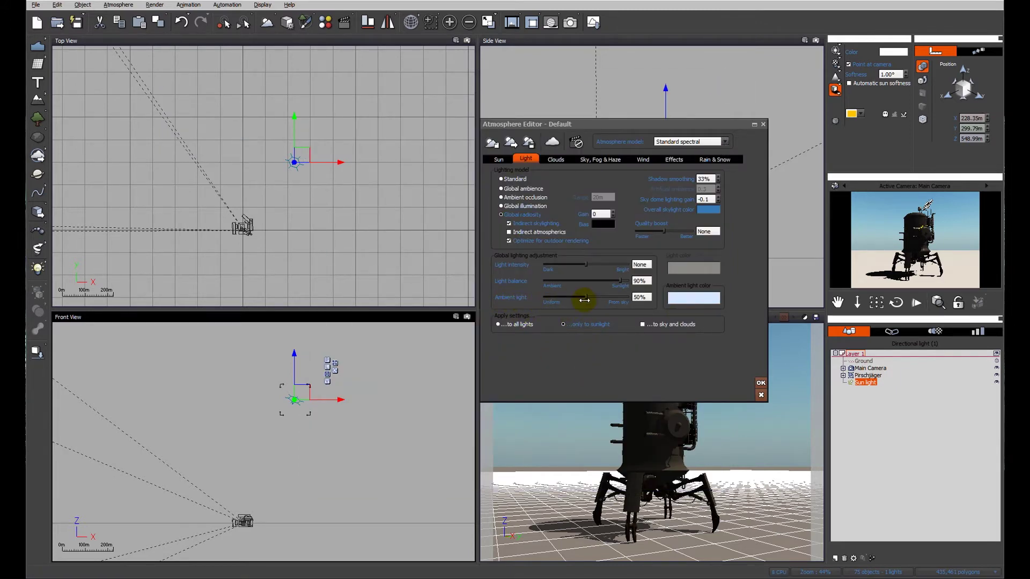
- Raise ambient light to 100% and move on to the Sky, Fog & Haze settings
{"action": "left_click_drag", "start_coordinate": [583, 301], "coordinate": [630, 298]}
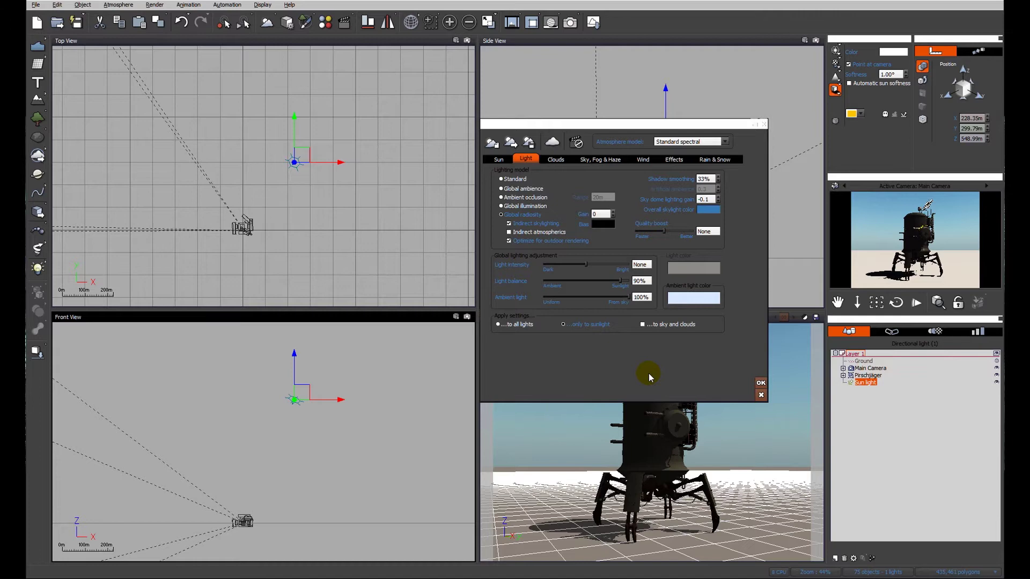
{"action": "left_click", "coordinate": [604, 161]}
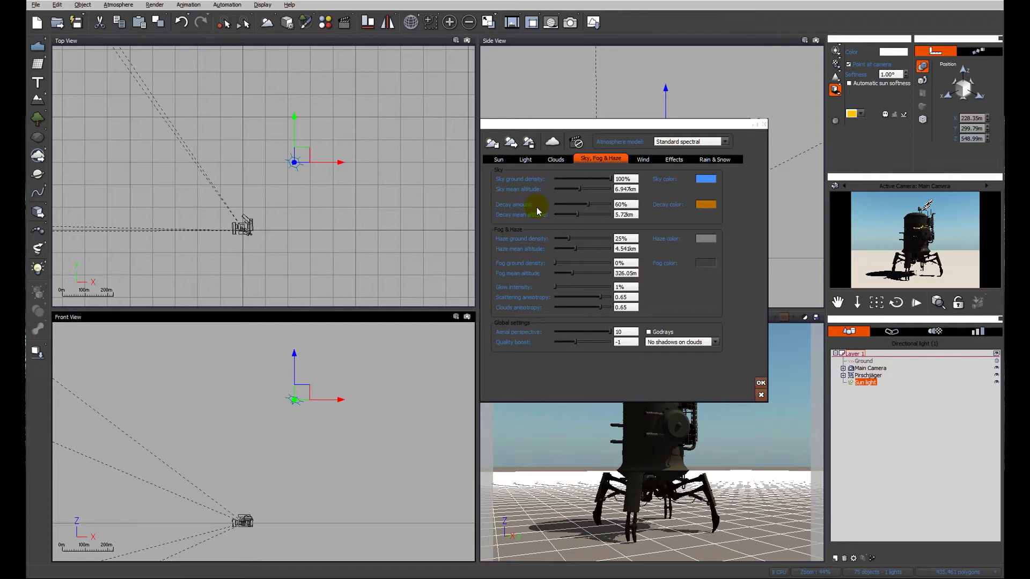
- Compare with the first darker stacked render, then lower sky Decay amount from 60% to 10%
{"action": "left_click", "coordinate": [510, 21]}
{"action": "left_click", "coordinate": [358, 436]}
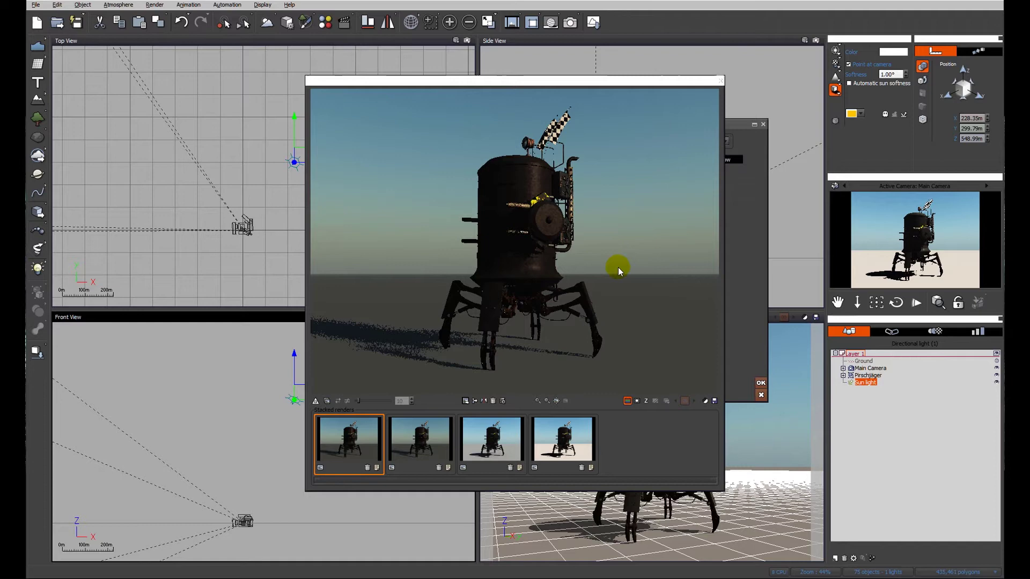
{"action": "left_click", "coordinate": [719, 82]}
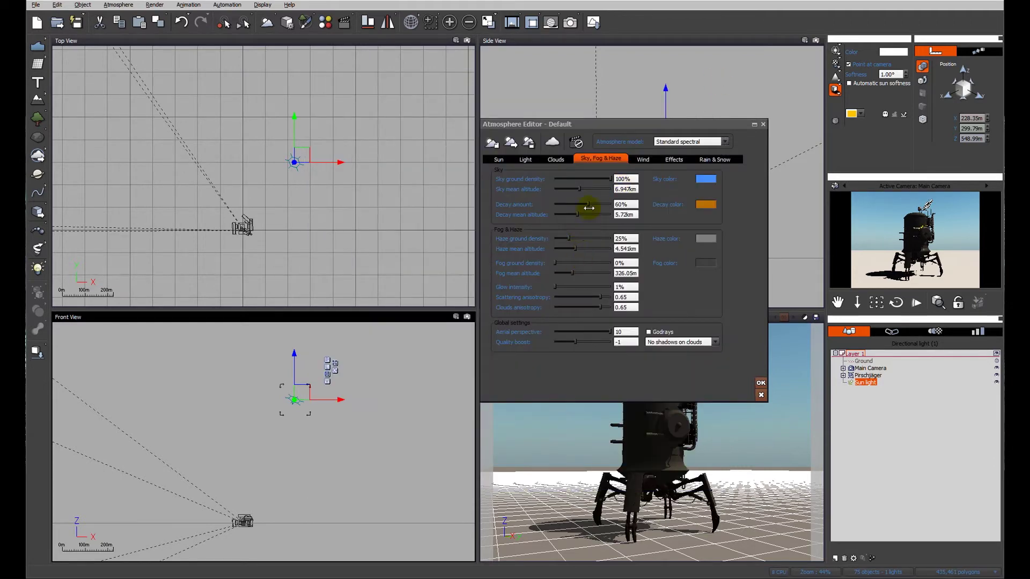
{"action": "left_click_drag", "start_coordinate": [588, 204], "coordinate": [574, 208]}
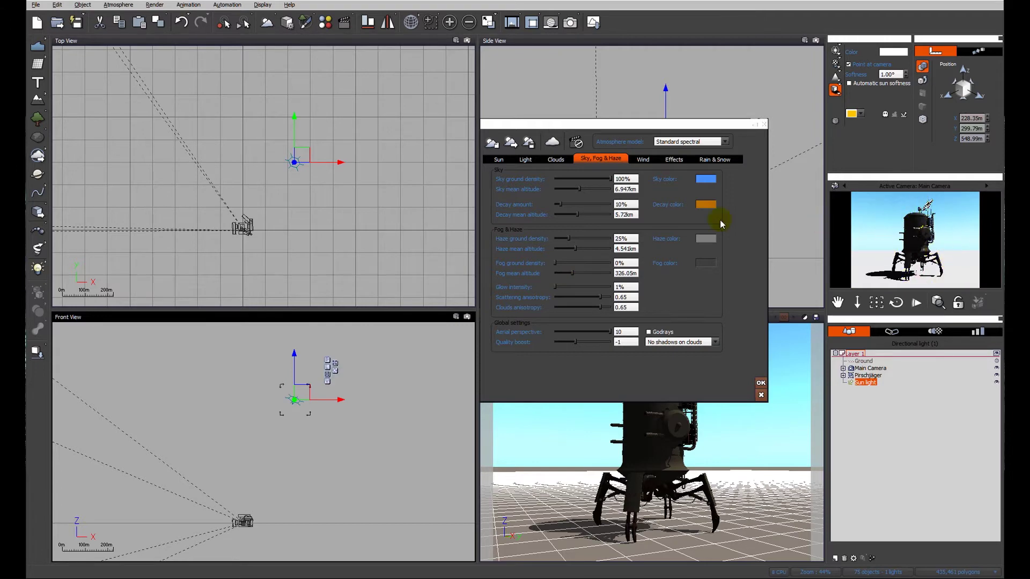
- Render the scene with 10% sky decay as a fifth stacked render, then close the window
{"action": "left_click", "coordinate": [570, 22]}
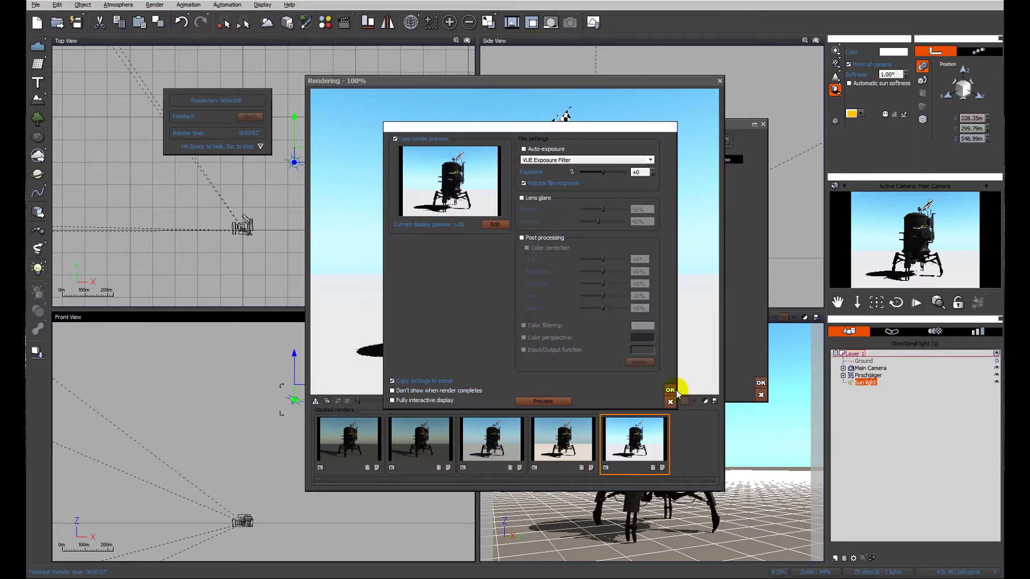
{"action": "left_click", "coordinate": [670, 390]}
{"action": "left_click", "coordinate": [575, 97]}
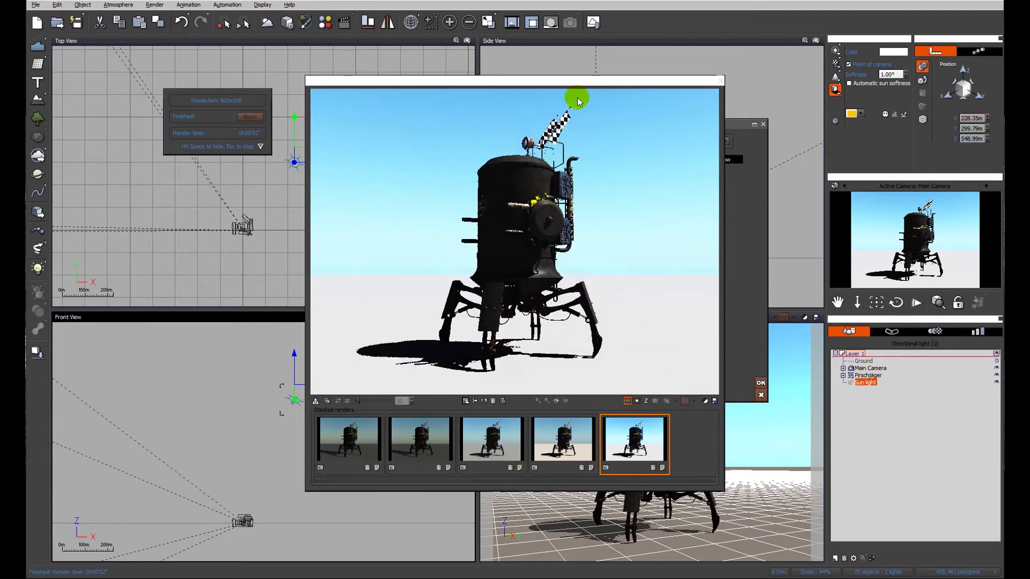
{"action": "left_click", "coordinate": [620, 254]}
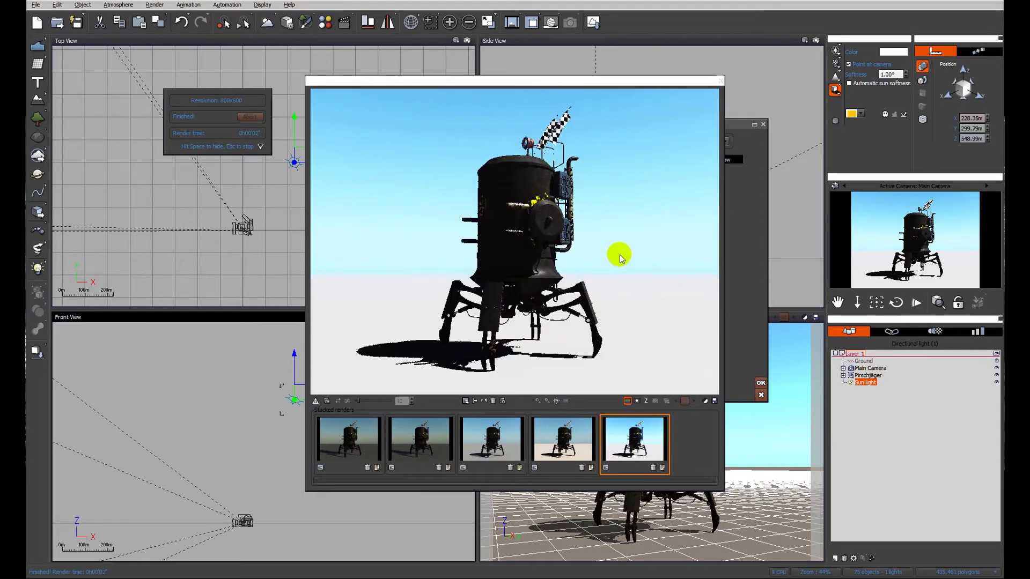
{"action": "left_click", "coordinate": [719, 80]}
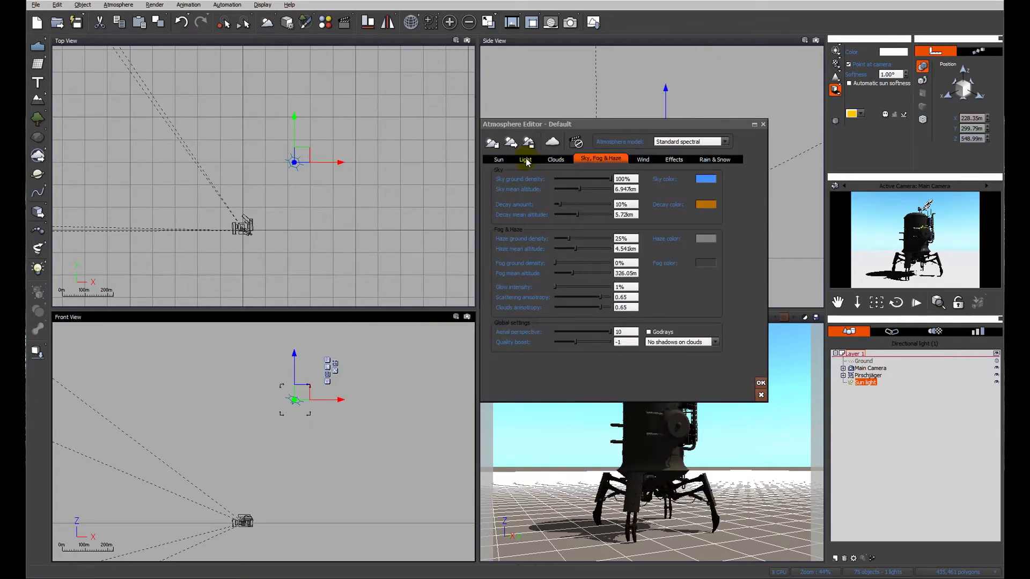
- Set Sky dome lighting gain from -0.1 to 4 in the Light tab and render again
{"action": "left_click", "coordinate": [525, 160]}
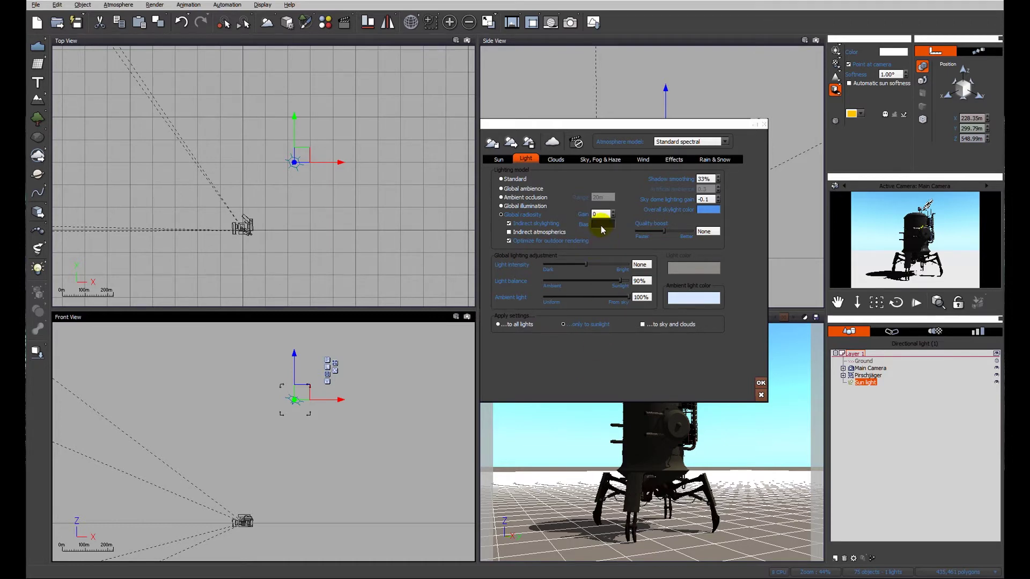
{"action": "left_click", "coordinate": [702, 200]}
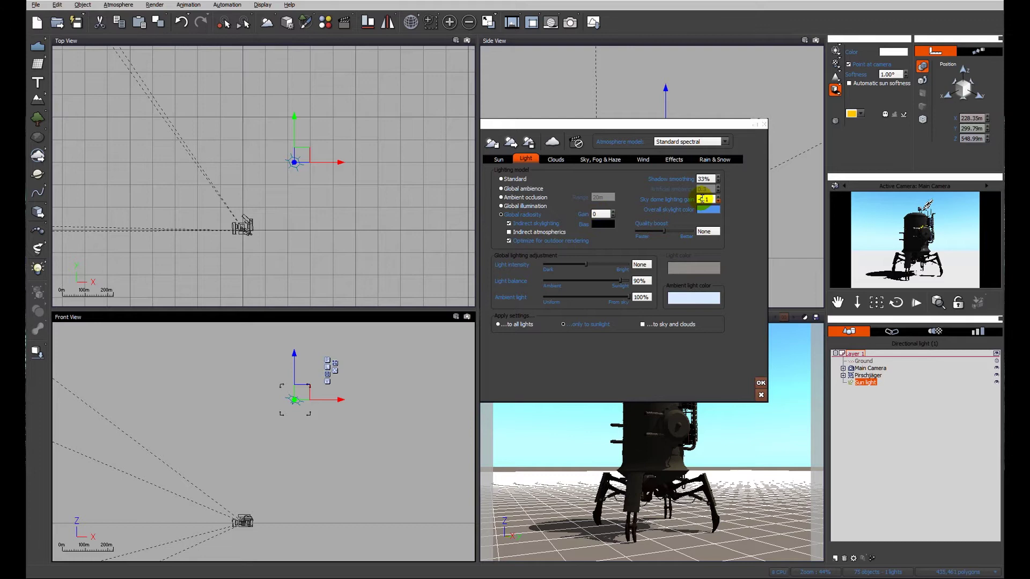
{"action": "left_click", "coordinate": [703, 239]}
{"action": "left_click", "coordinate": [701, 199]}
{"action": "right_click", "coordinate": [707, 209]}
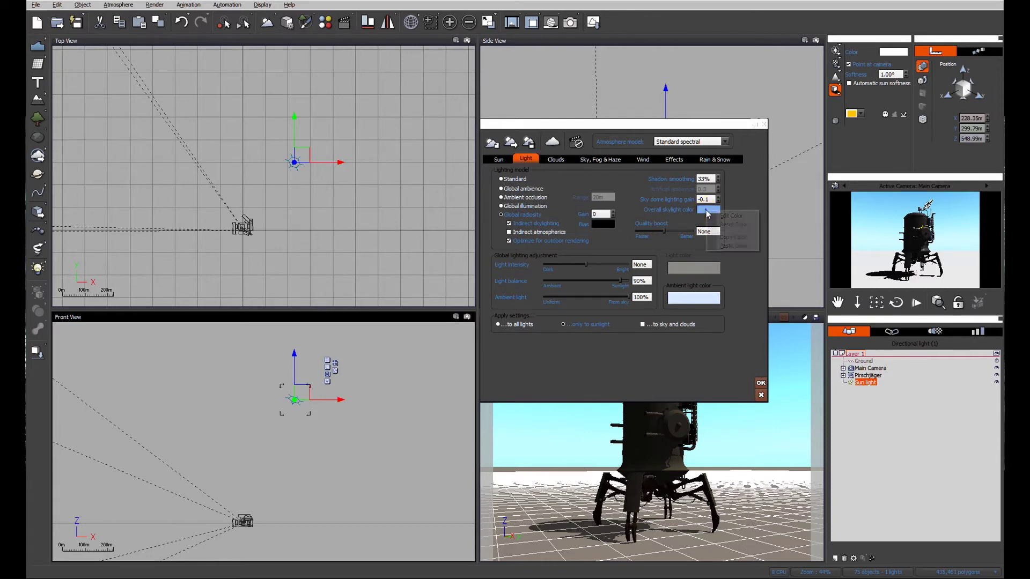
{"action": "left_click", "coordinate": [736, 216]}
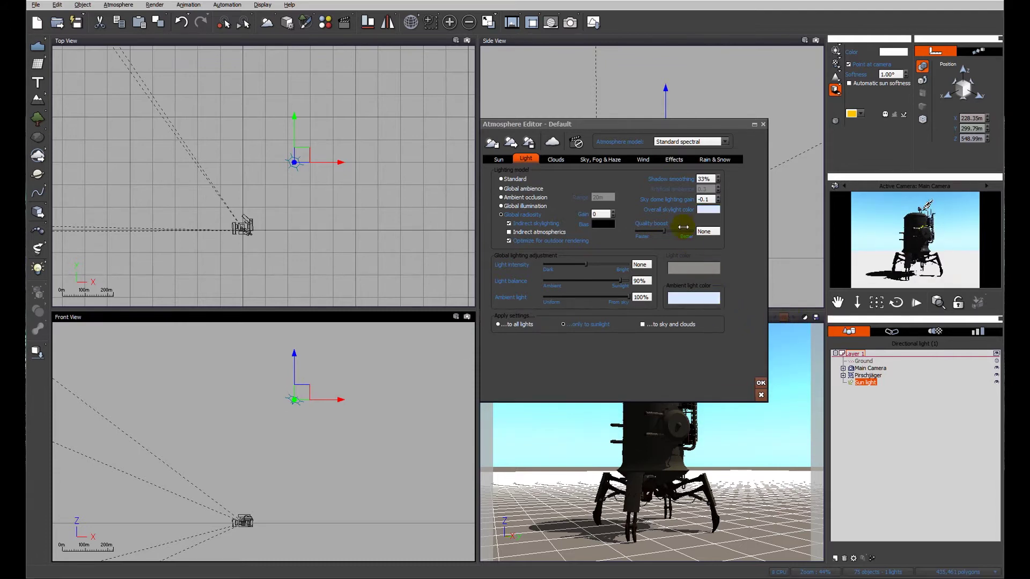
{"action": "double_click", "coordinate": [704, 199]}
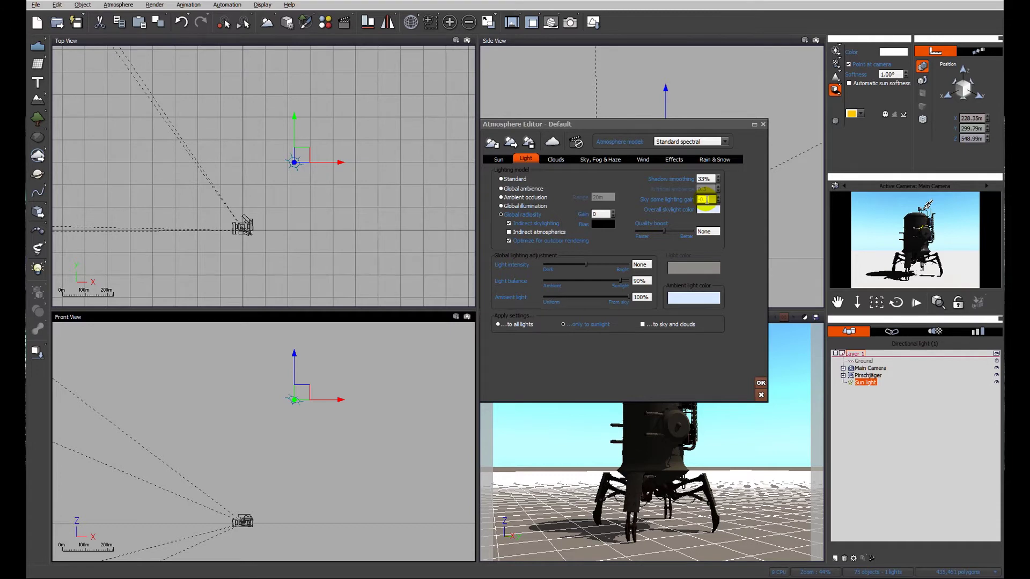
{"action": "type", "text": "4"}
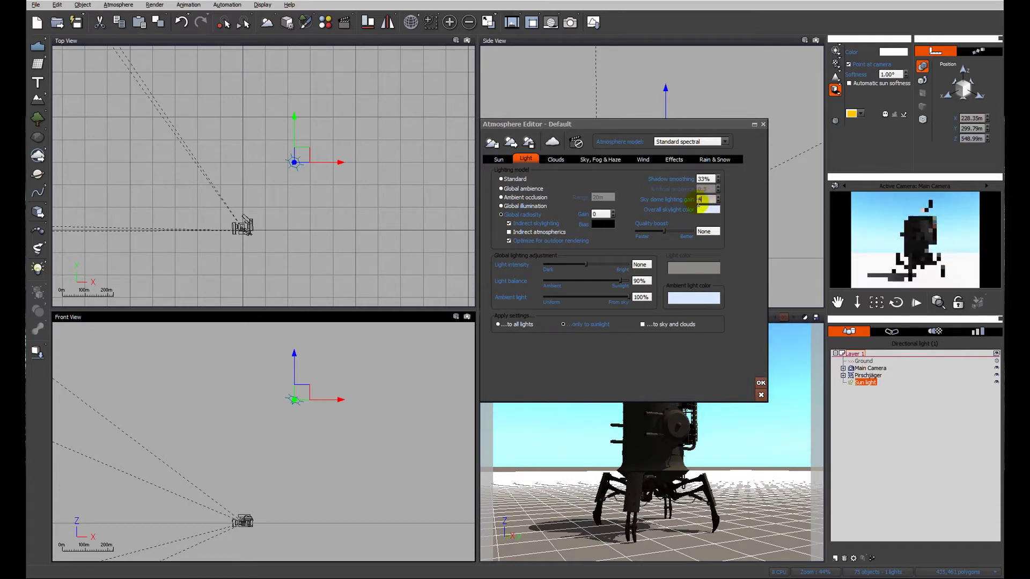
{"action": "left_click", "coordinate": [569, 22]}
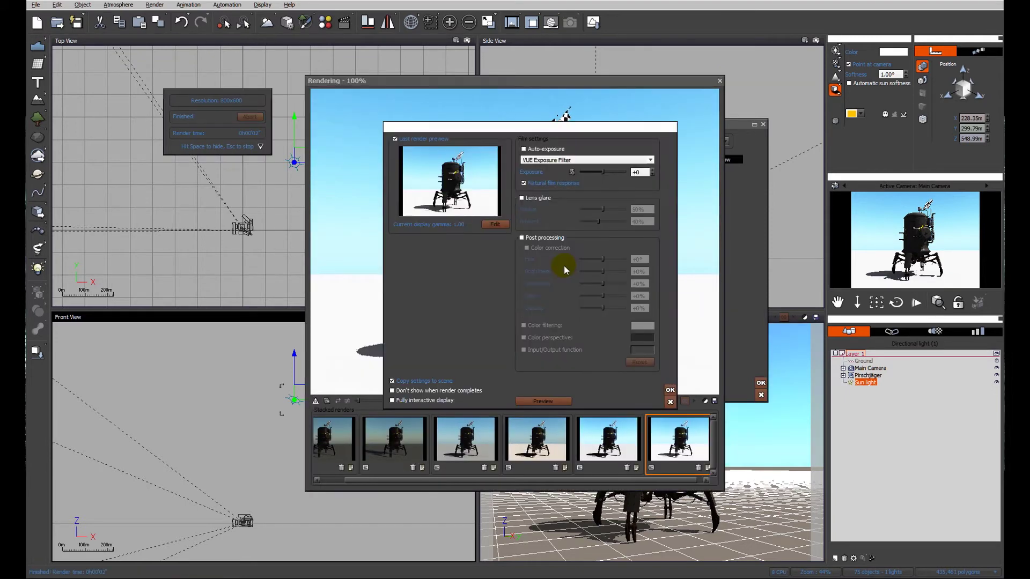
- Dismiss the film settings and compare the newest walker render against the first, darker stacked render
{"action": "left_click", "coordinate": [670, 390]}
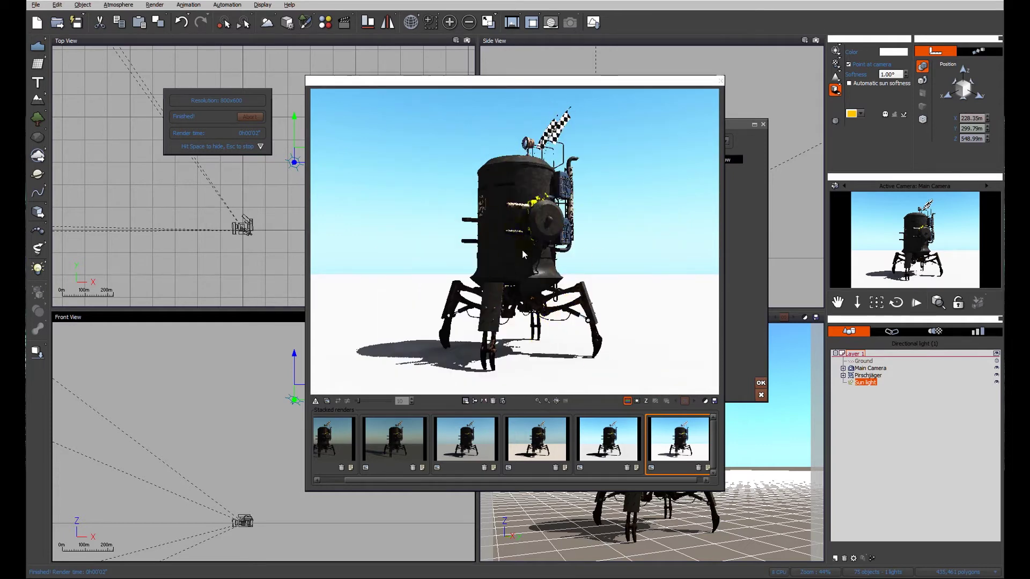
{"action": "left_click", "coordinate": [326, 401]}
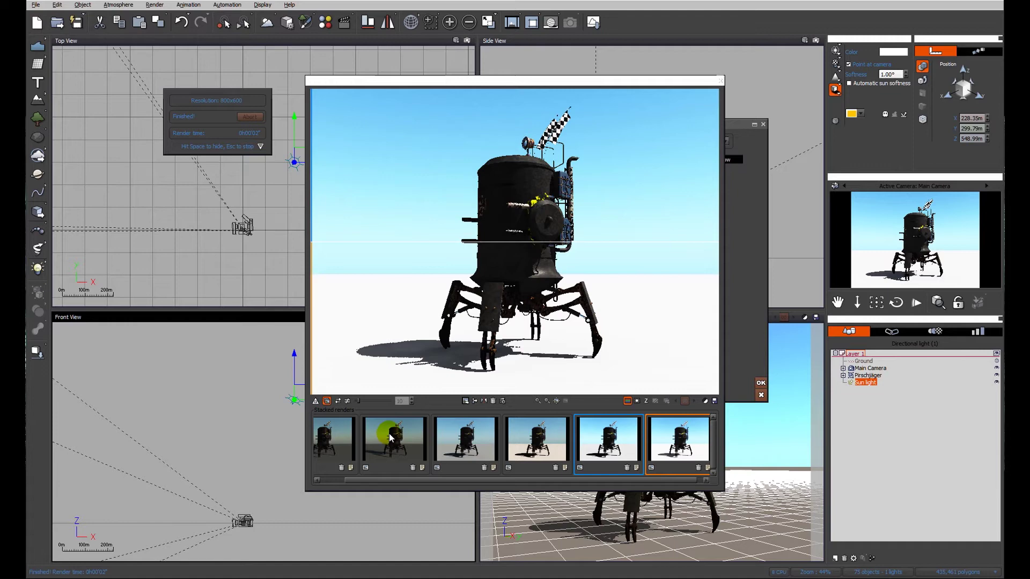
{"action": "scroll", "coordinate": [359, 482], "scroll_direction": "up", "scroll_amount": 1}
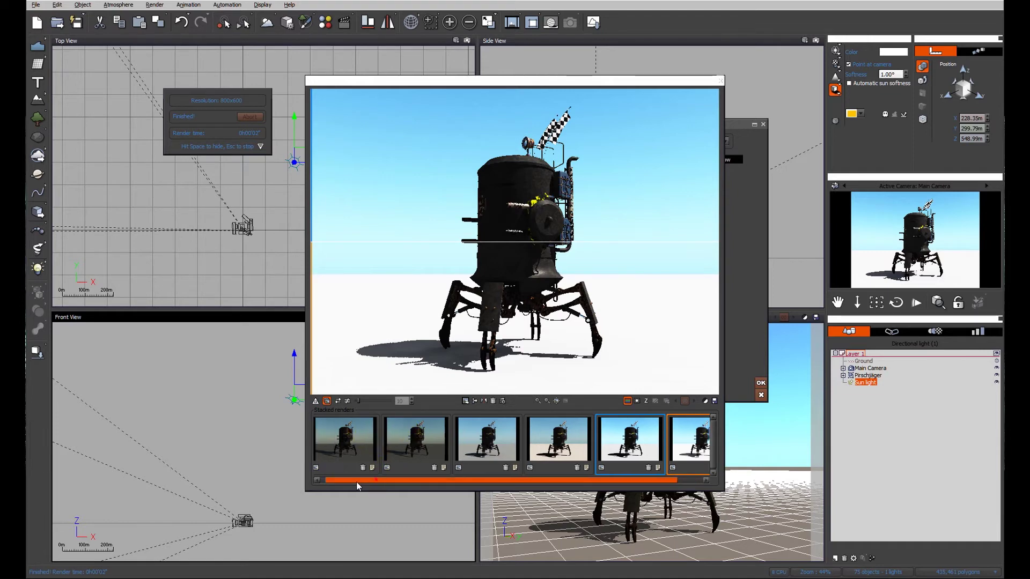
{"action": "left_click", "coordinate": [359, 448]}
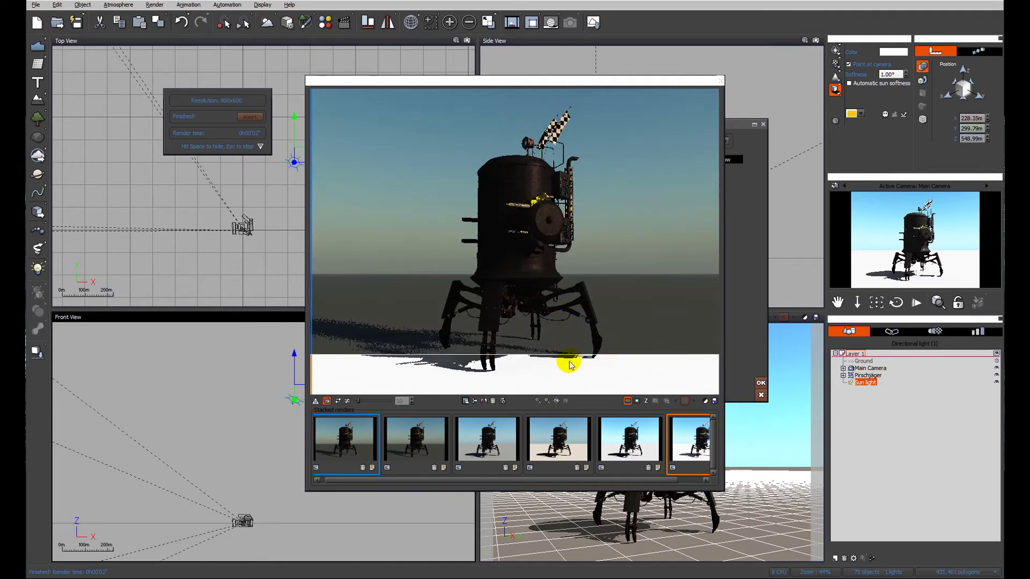
- Set the radiosity Gain to 1, accept the Atmosphere Editor, and re-render the walker
{"action": "left_click", "coordinate": [720, 81]}
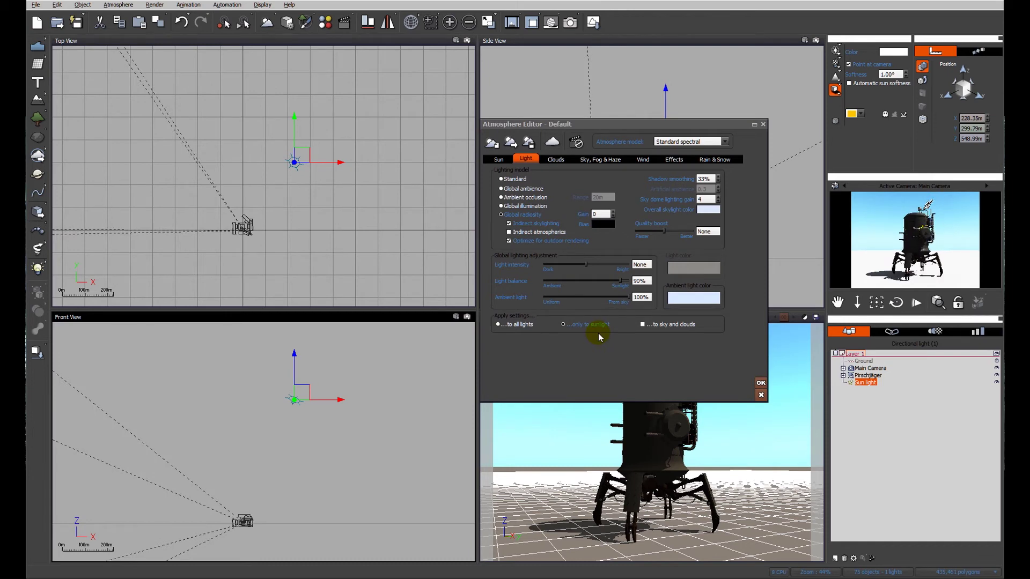
{"action": "left_click", "coordinate": [599, 214]}
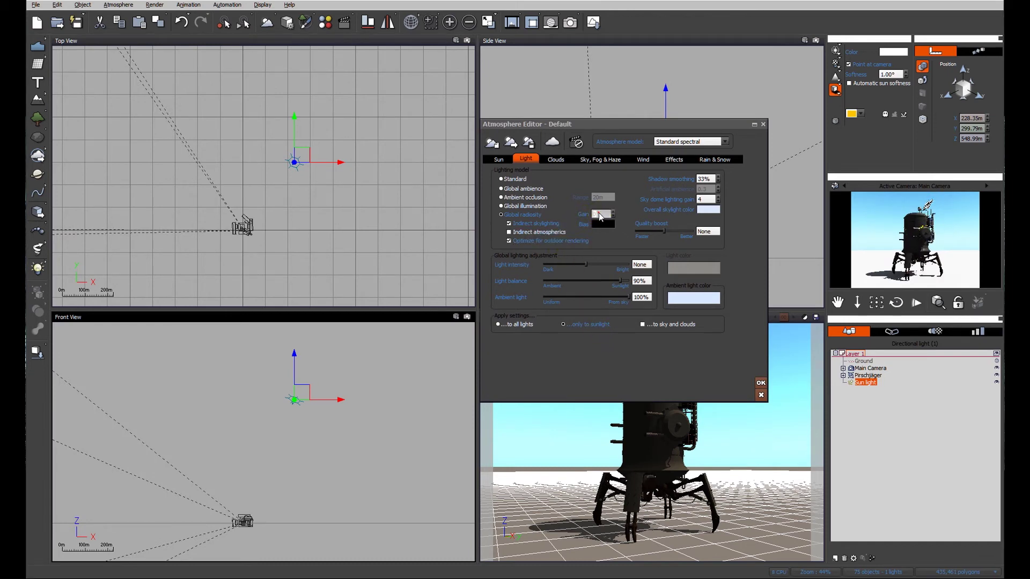
{"action": "double_click", "coordinate": [599, 215]}
{"action": "type", "text": "1"}
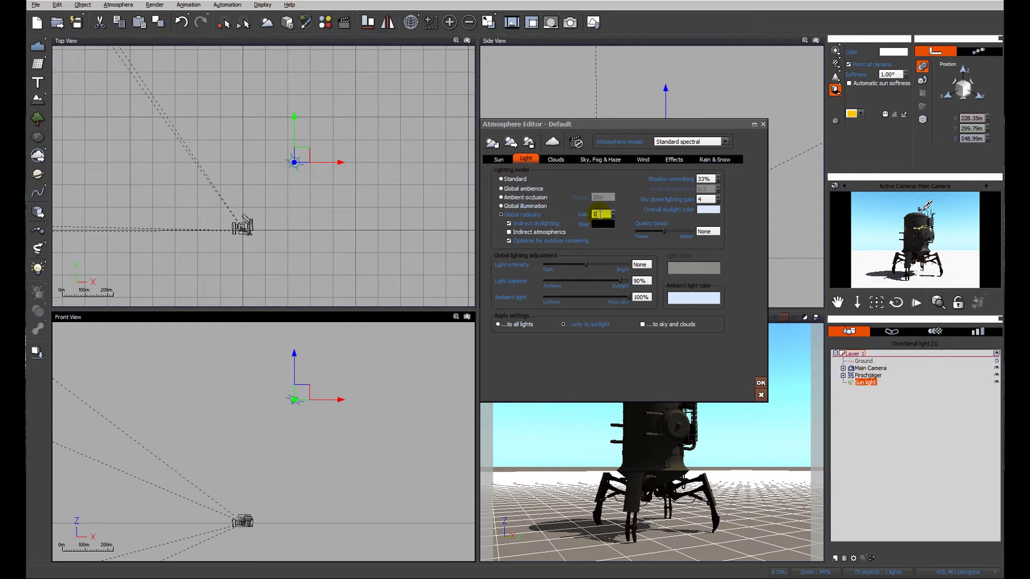
{"action": "double_click", "coordinate": [705, 199]}
{"action": "left_click", "coordinate": [762, 384]}
{"action": "left_click", "coordinate": [570, 22]}
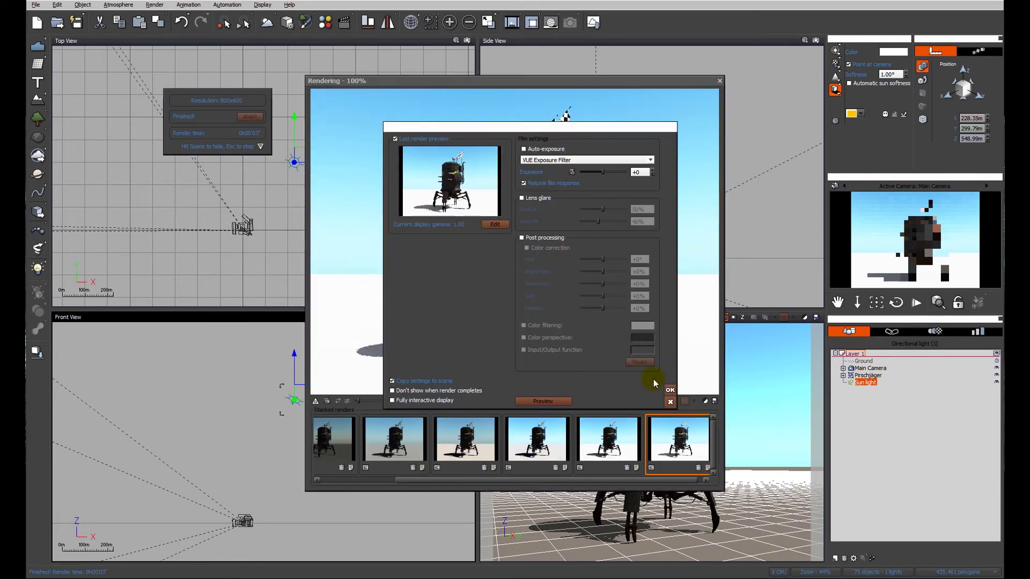
- Compare the new render with the previous stacked one, moving the split line down to the robot's legs
{"action": "left_click", "coordinate": [670, 390]}
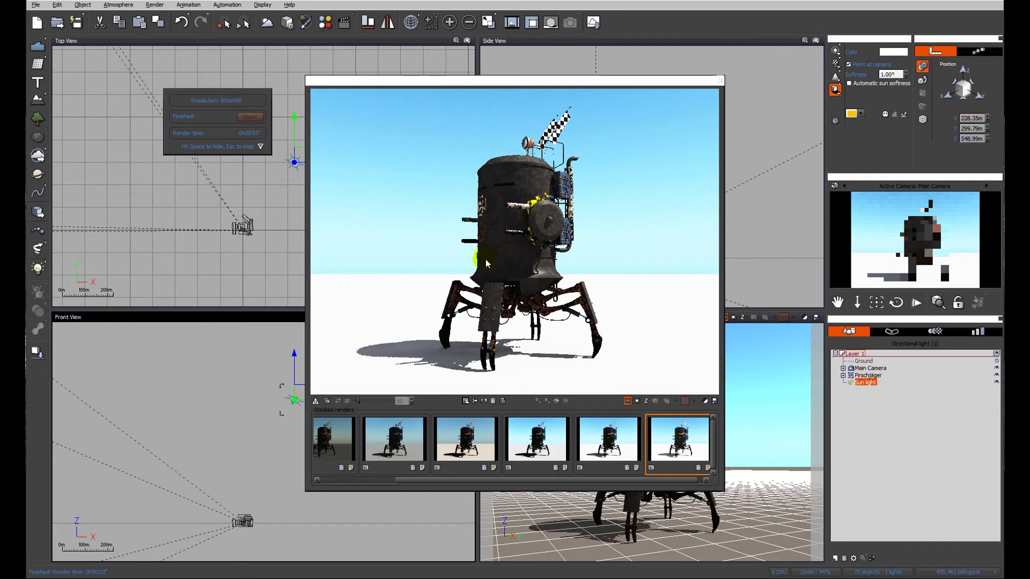
{"action": "left_click", "coordinate": [327, 401]}
{"action": "left_click", "coordinate": [448, 384]}
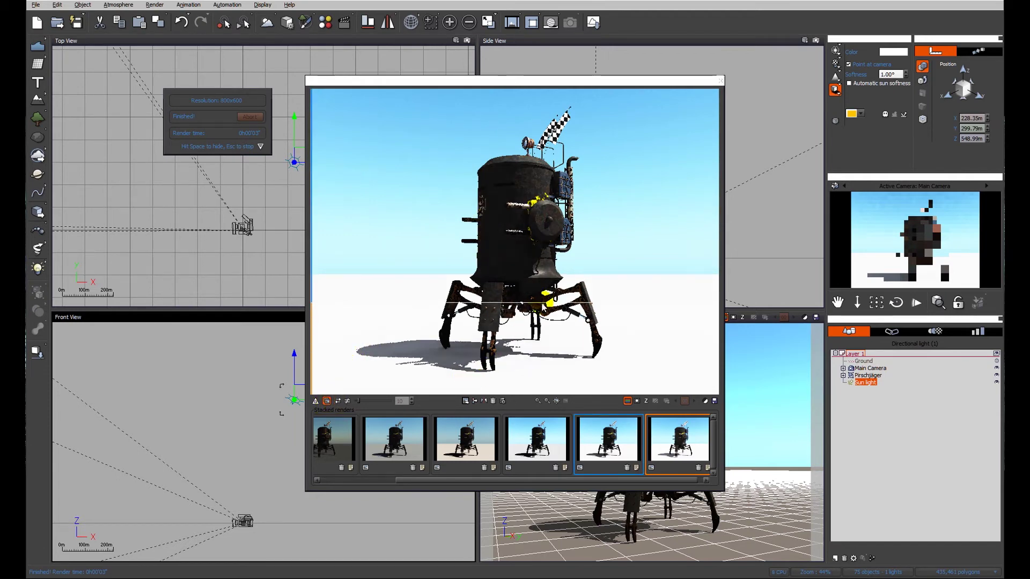
{"action": "left_click", "coordinate": [550, 377]}
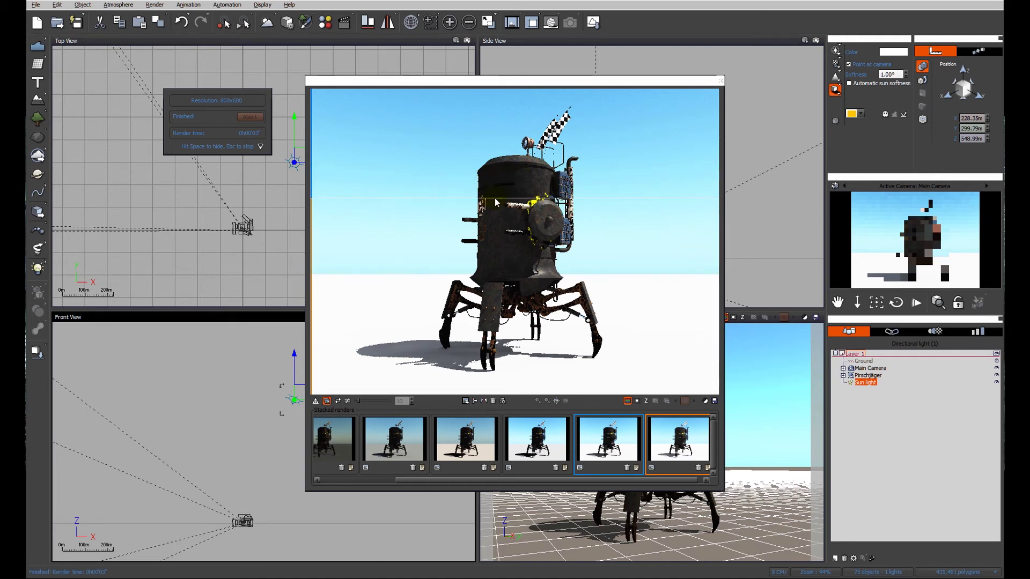
{"action": "left_click_drag", "start_coordinate": [497, 227], "coordinate": [526, 87]}
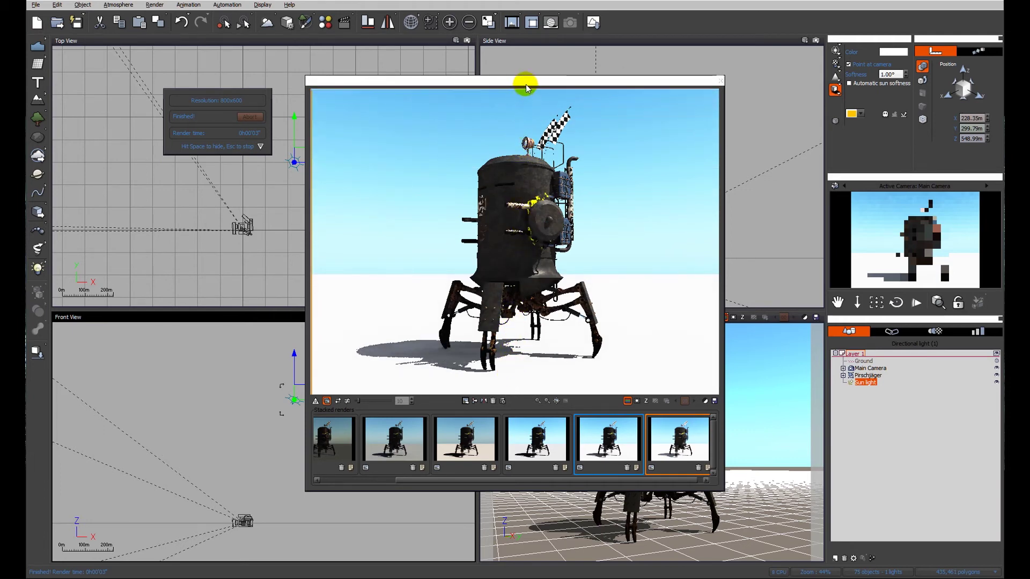
- Review the Atmosphere Editor's Light tab settings, then render the walker scene again
{"action": "left_click", "coordinate": [720, 81]}
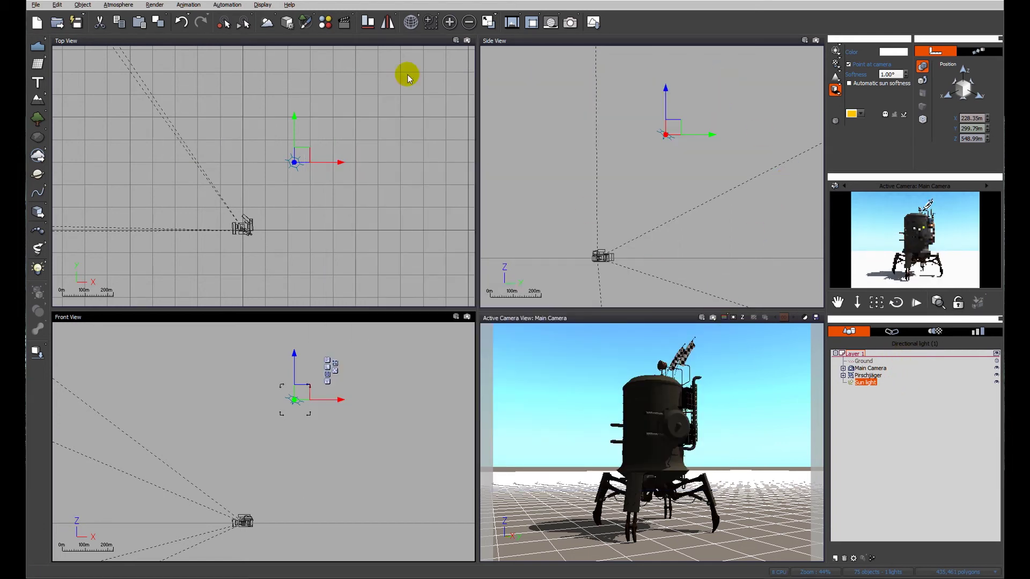
{"action": "left_click", "coordinate": [266, 22]}
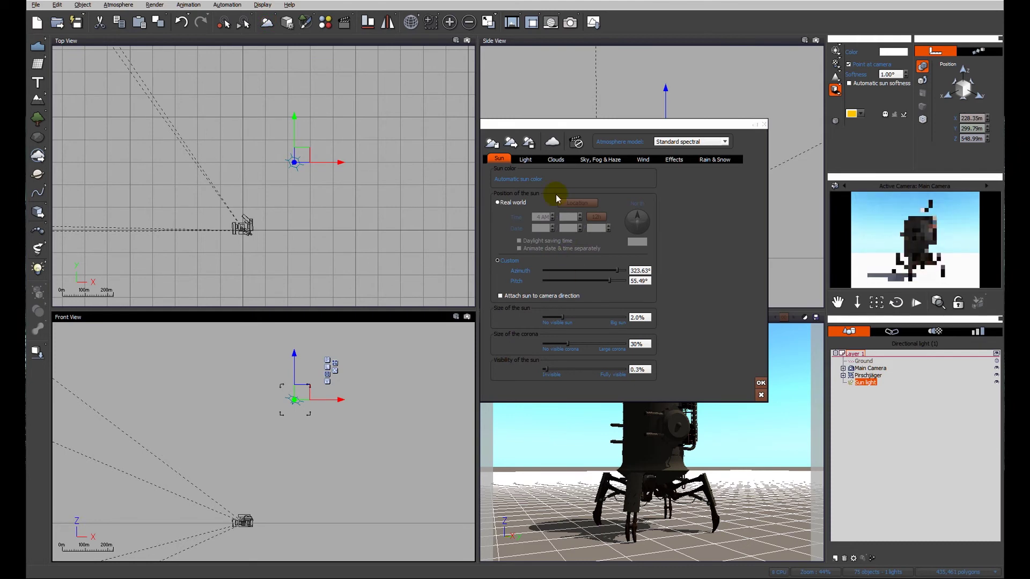
{"action": "left_click", "coordinate": [525, 160]}
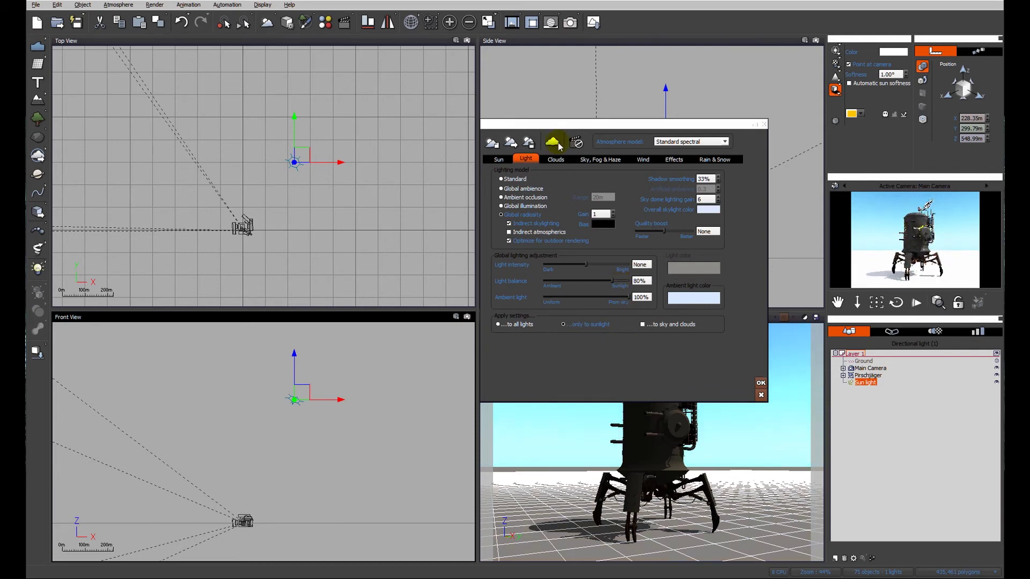
{"action": "left_click", "coordinate": [569, 22]}
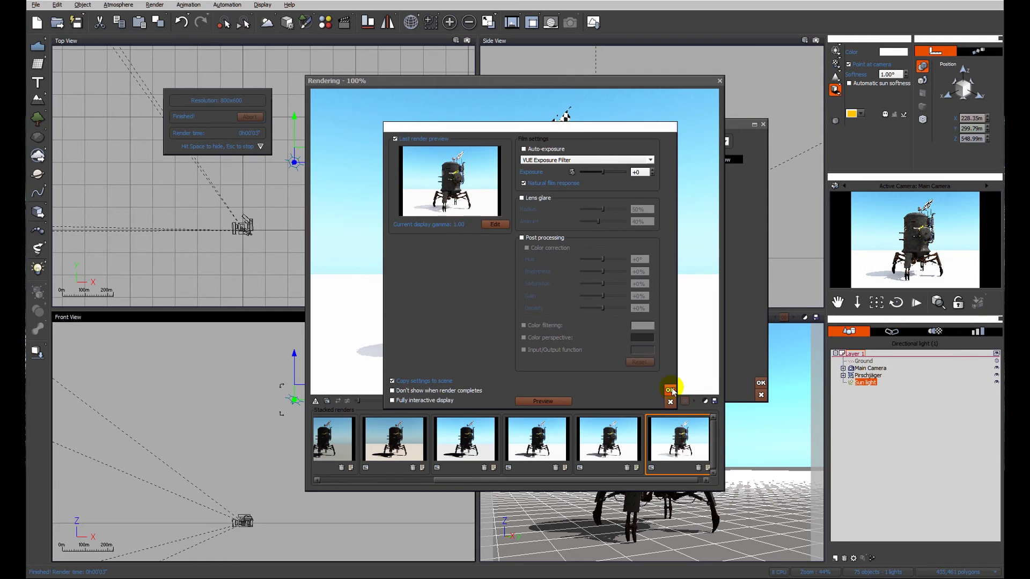
- Compare the 80% light-balance render with the previous stacked render, sweeping the split line up and down
{"action": "left_click", "coordinate": [670, 390]}
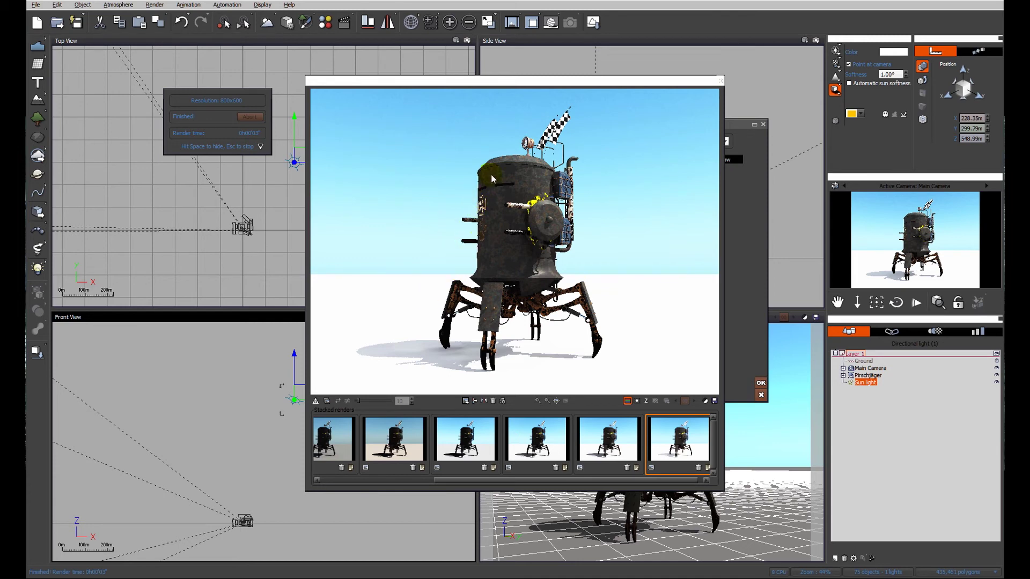
{"action": "left_click", "coordinate": [327, 402]}
{"action": "left_click_drag", "start_coordinate": [507, 257], "coordinate": [664, 91]}
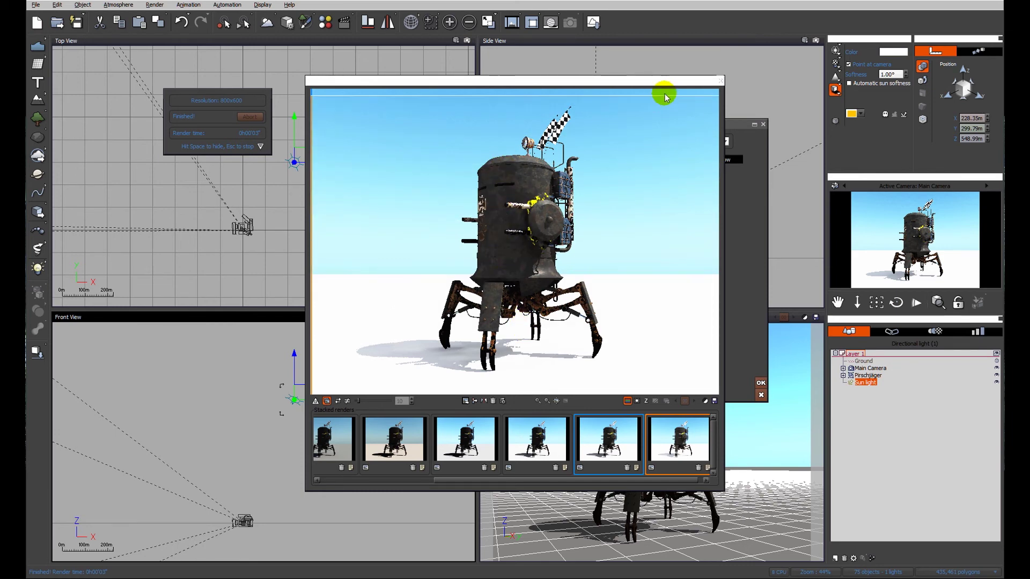
- Render the walker at 49% light balance and sweep a comparison against the previous render
{"action": "left_click", "coordinate": [720, 81]}
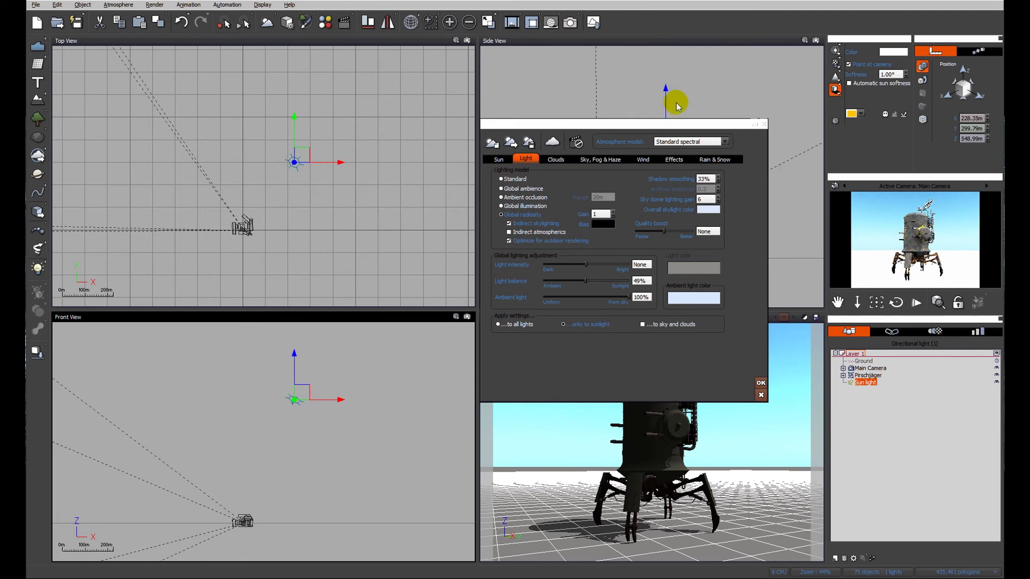
{"action": "key", "text": "ctrl+F9"}
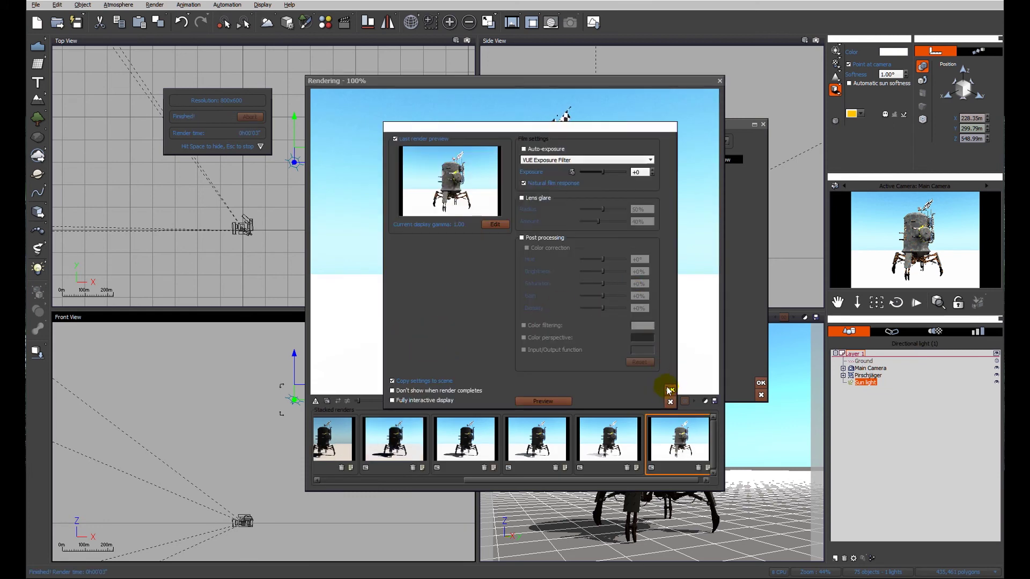
{"action": "left_click", "coordinate": [670, 389]}
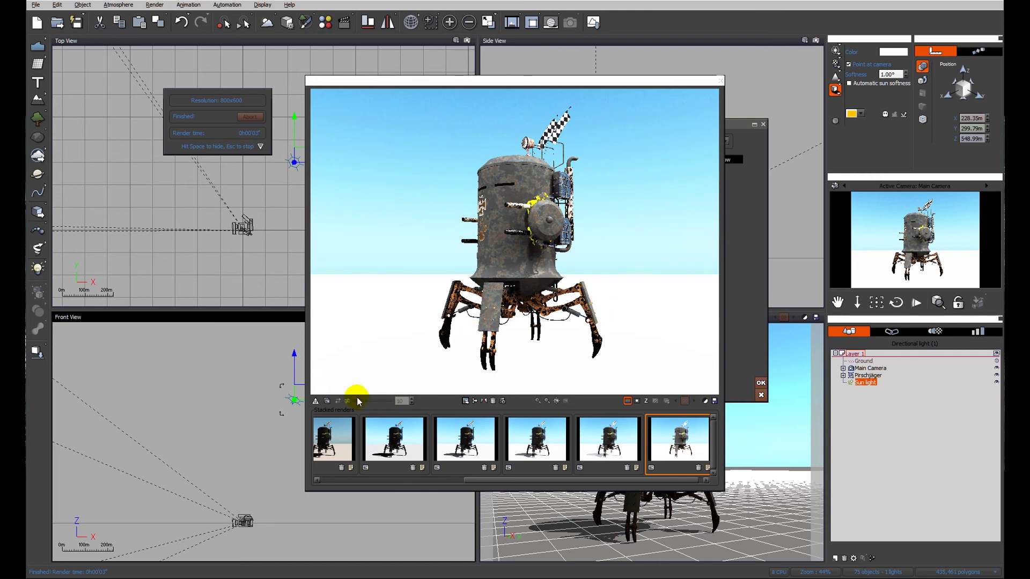
{"action": "left_click", "coordinate": [326, 401]}
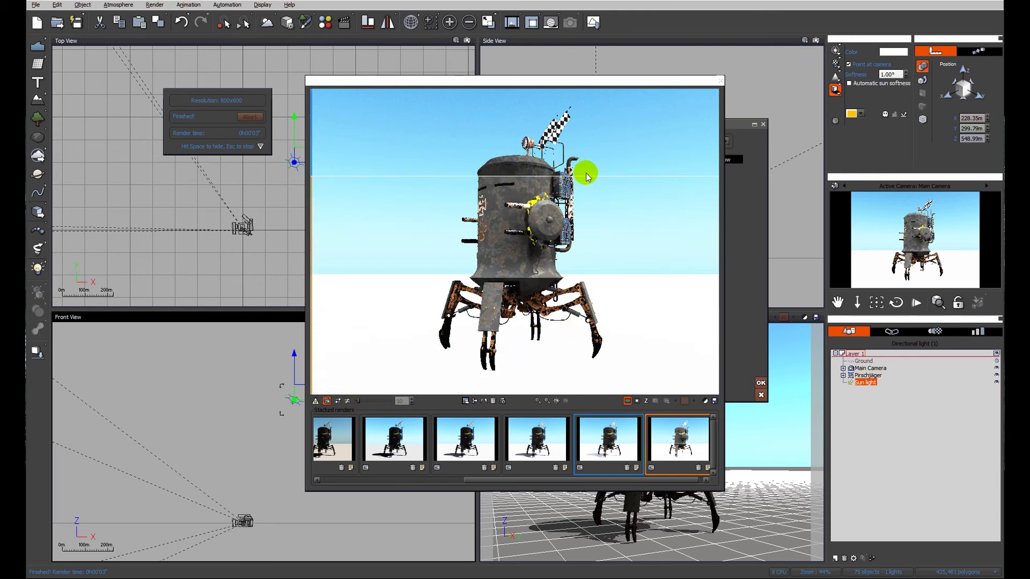
{"action": "left_click_drag", "start_coordinate": [593, 267], "coordinate": [724, 92]}
- Raise Light balance to 90% and set the ambient light colour to blue via Edit Color
{"action": "left_click", "coordinate": [720, 81]}
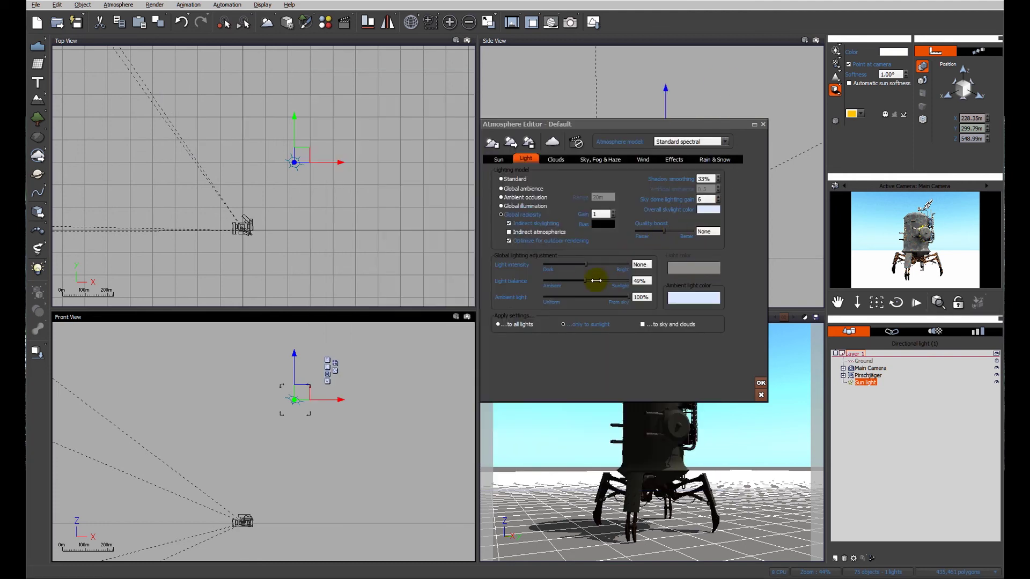
{"action": "left_click_drag", "start_coordinate": [595, 280], "coordinate": [587, 282]}
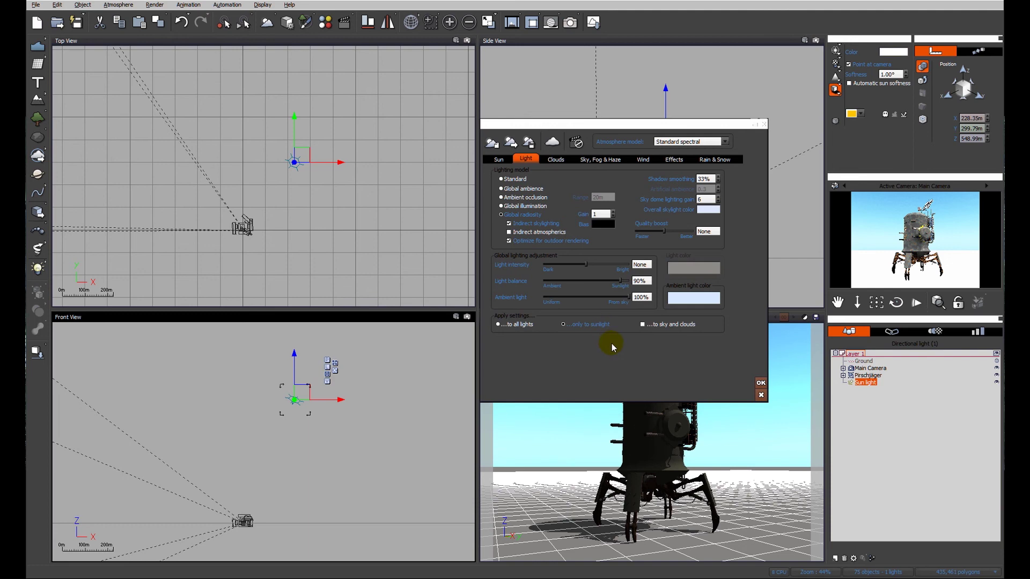
{"action": "right_click", "coordinate": [691, 299]}
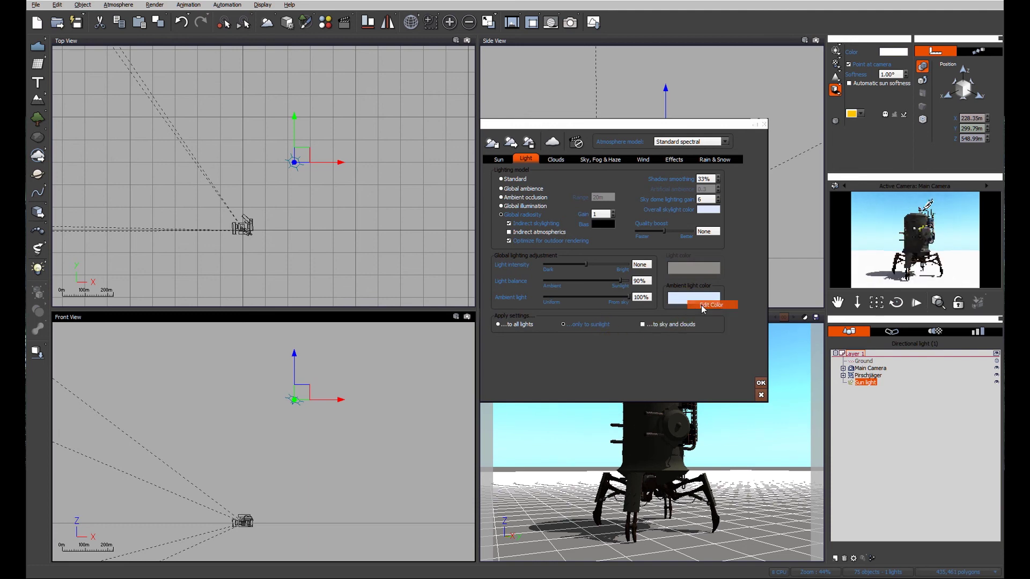
{"action": "left_click", "coordinate": [702, 305]}
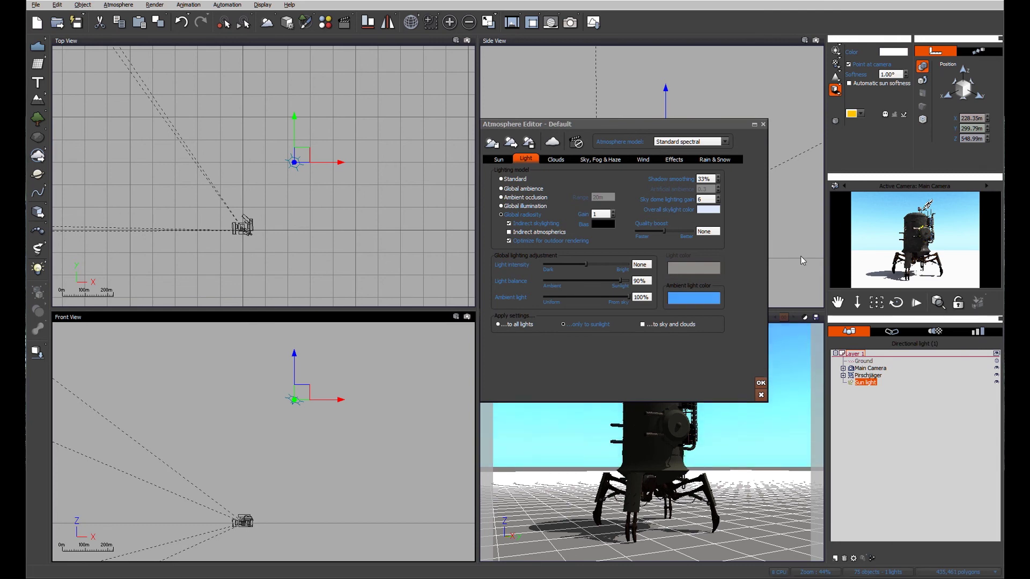
- Render the scene with the blue ambient light and compare it with the fourth stacked render
{"action": "left_click", "coordinate": [570, 22]}
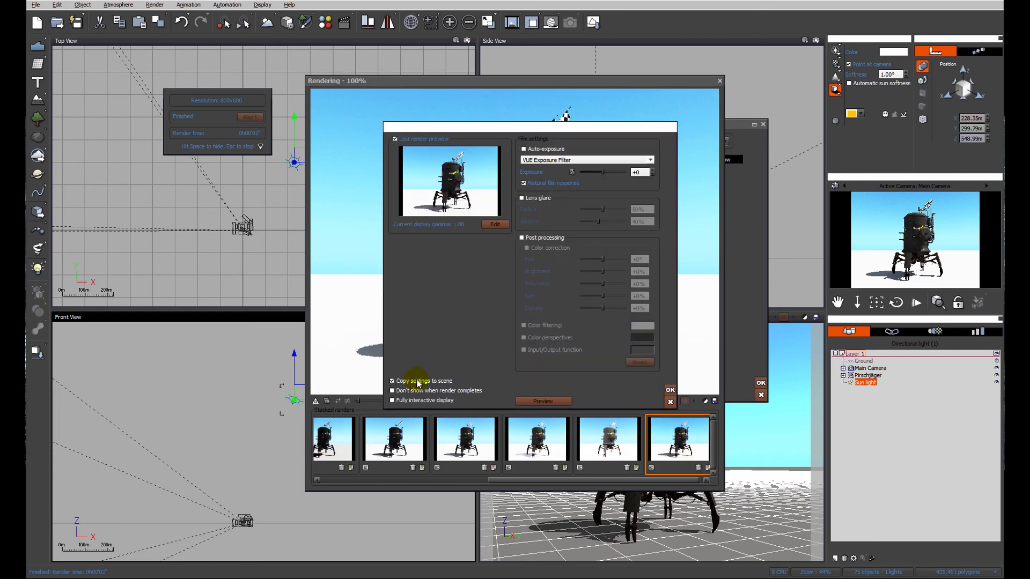
{"action": "left_click", "coordinate": [670, 403]}
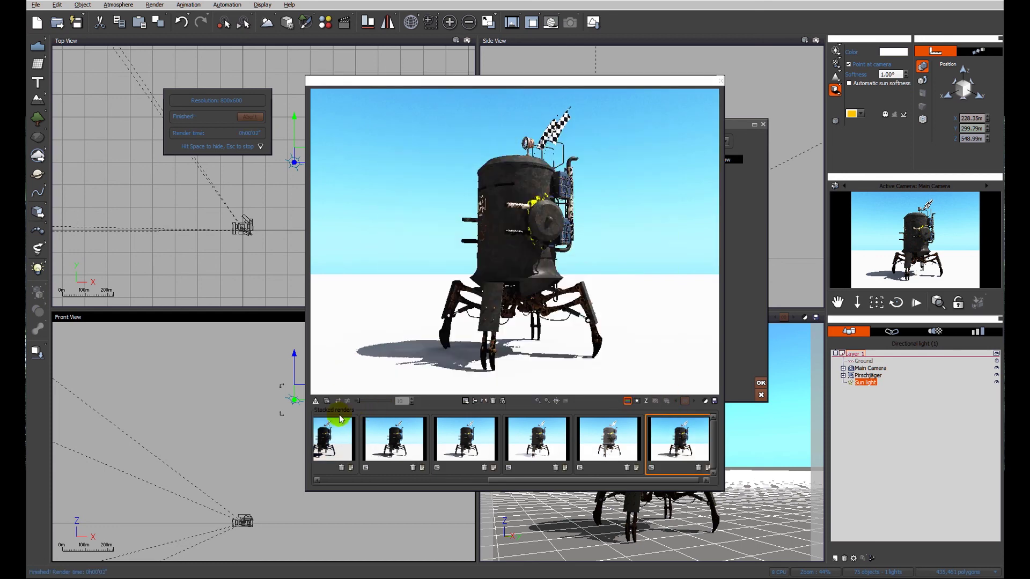
{"action": "left_click", "coordinate": [326, 401]}
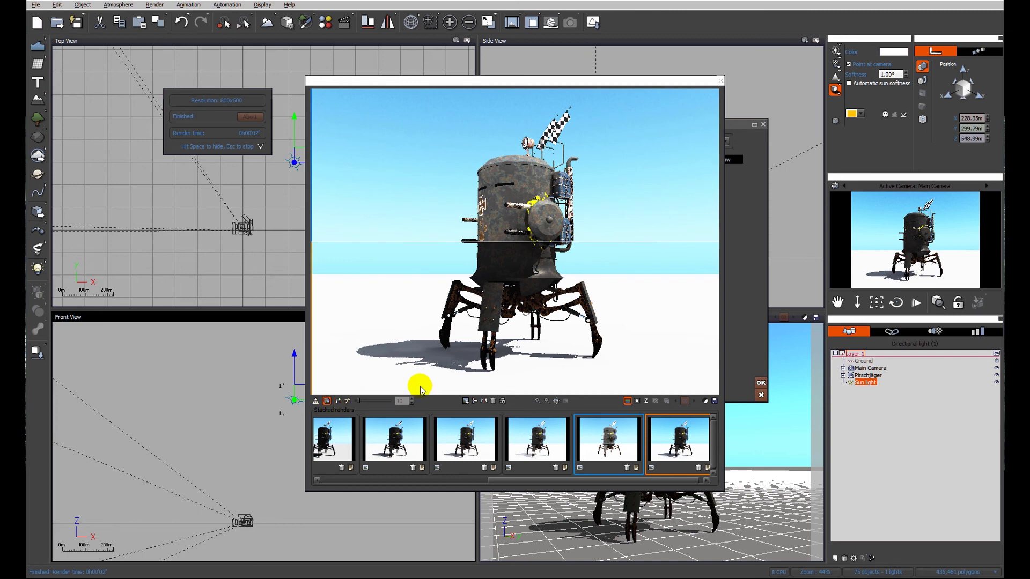
{"action": "left_click", "coordinate": [538, 453]}
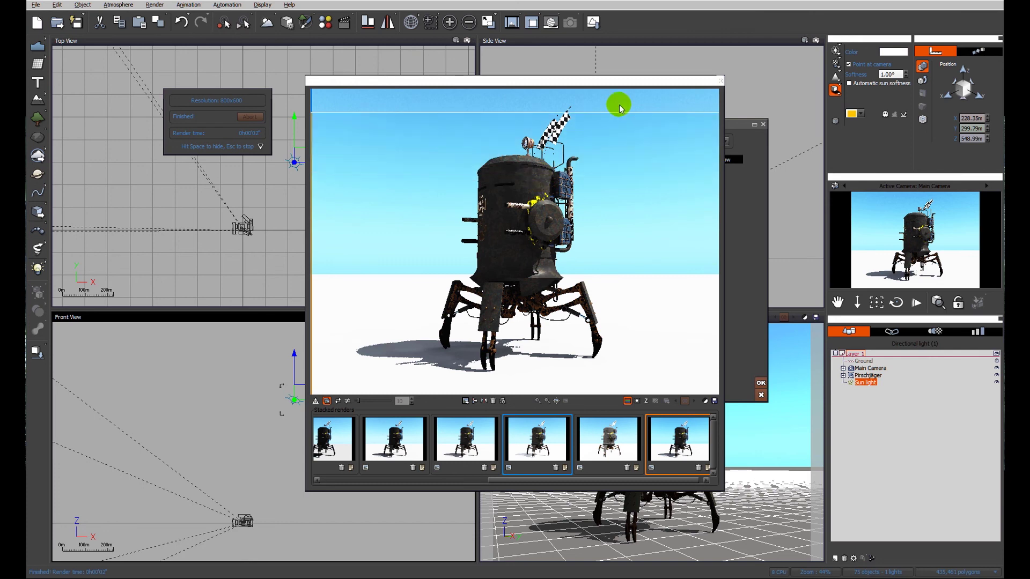
- Accept the atmosphere settings and render the walker using the Final quality preset
{"action": "left_click", "coordinate": [719, 81]}
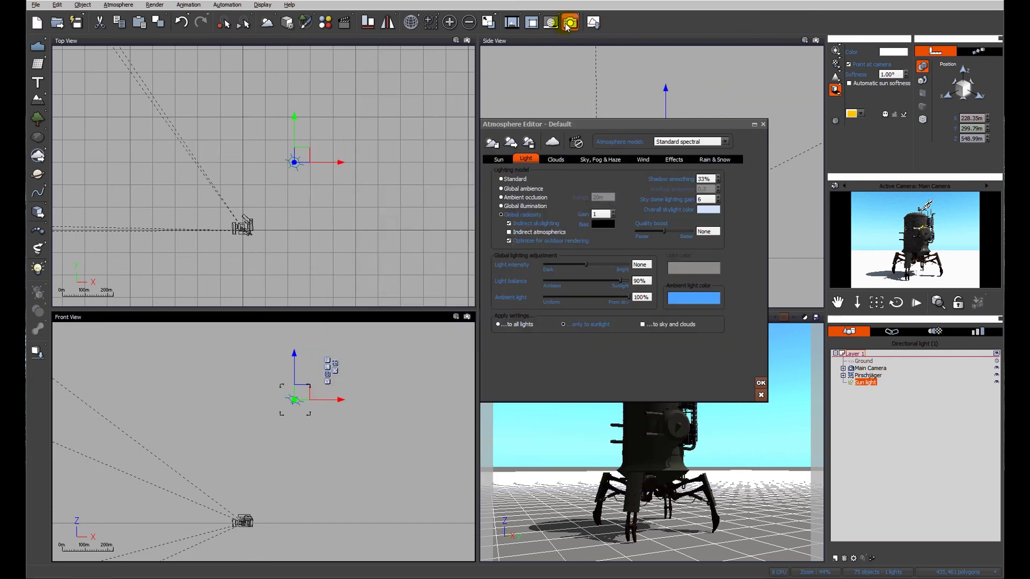
{"action": "left_click", "coordinate": [761, 384]}
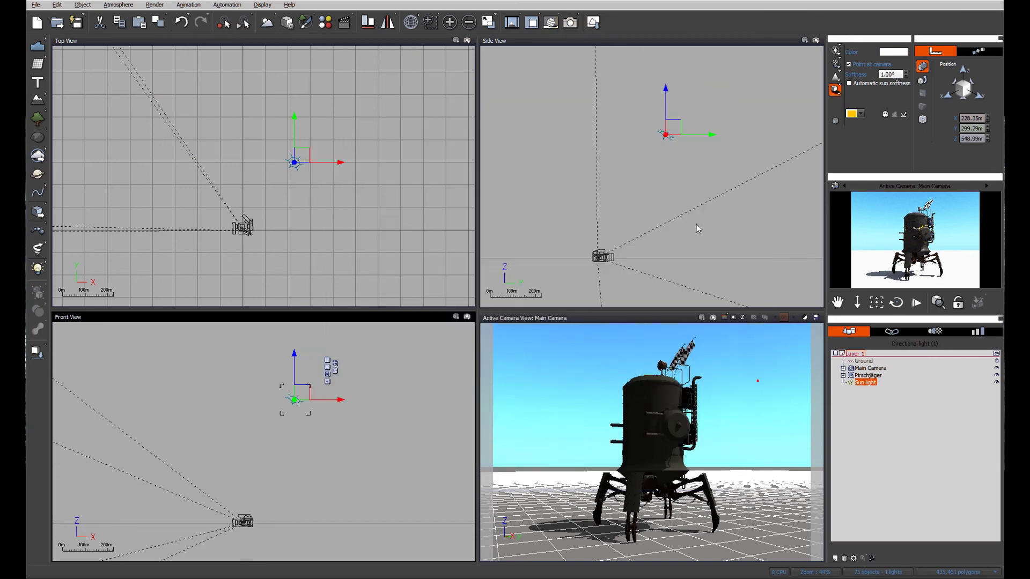
{"action": "left_click", "coordinate": [571, 23]}
{"action": "left_click", "coordinate": [461, 123]}
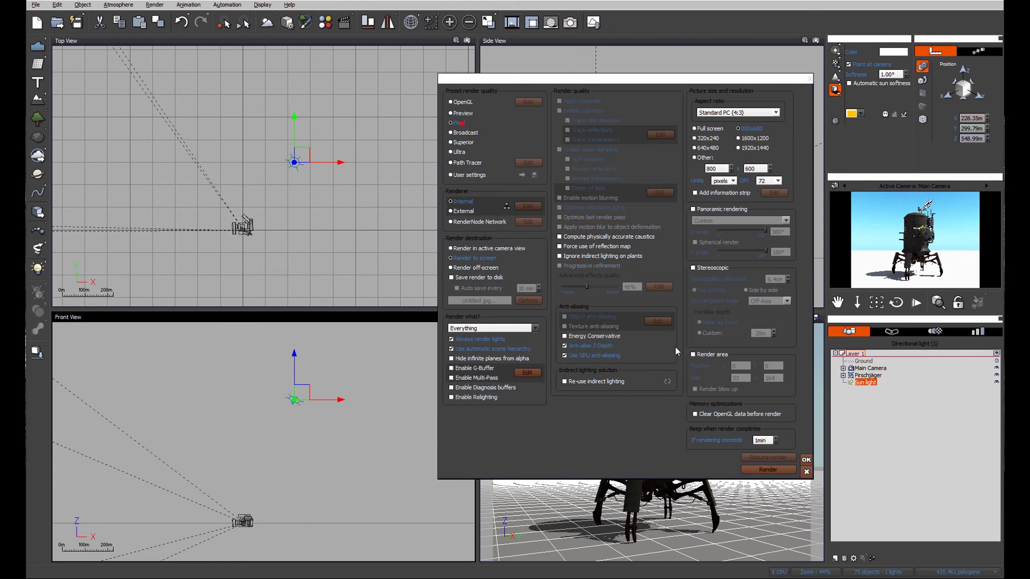
{"action": "left_click", "coordinate": [768, 470]}
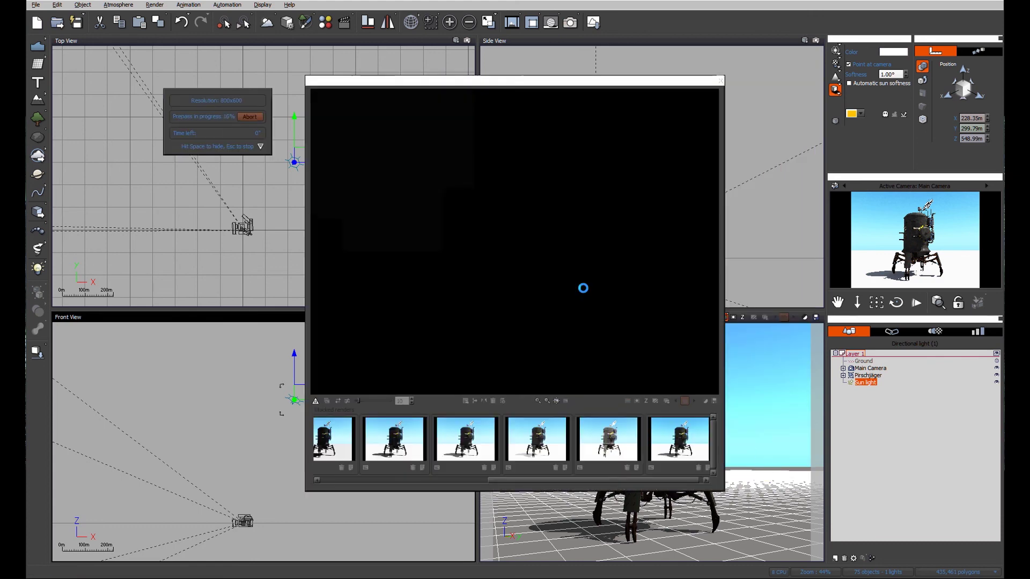